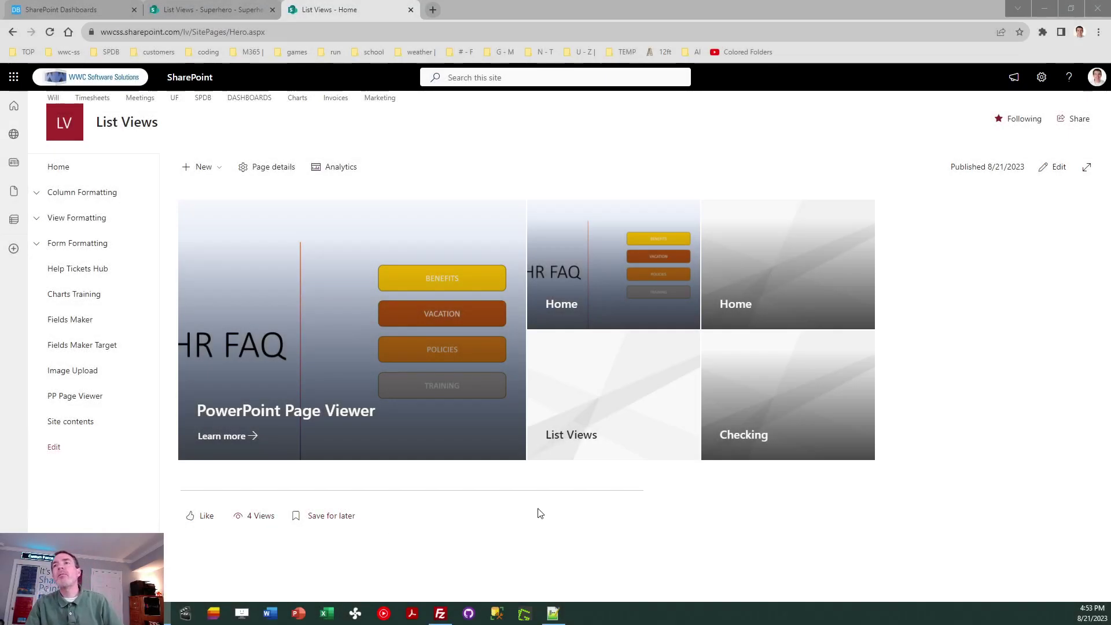
Put the page in edit mode and try the hero web part's one-tile and two-tile layouts before restoring five tiles.
left_click(912, 417)
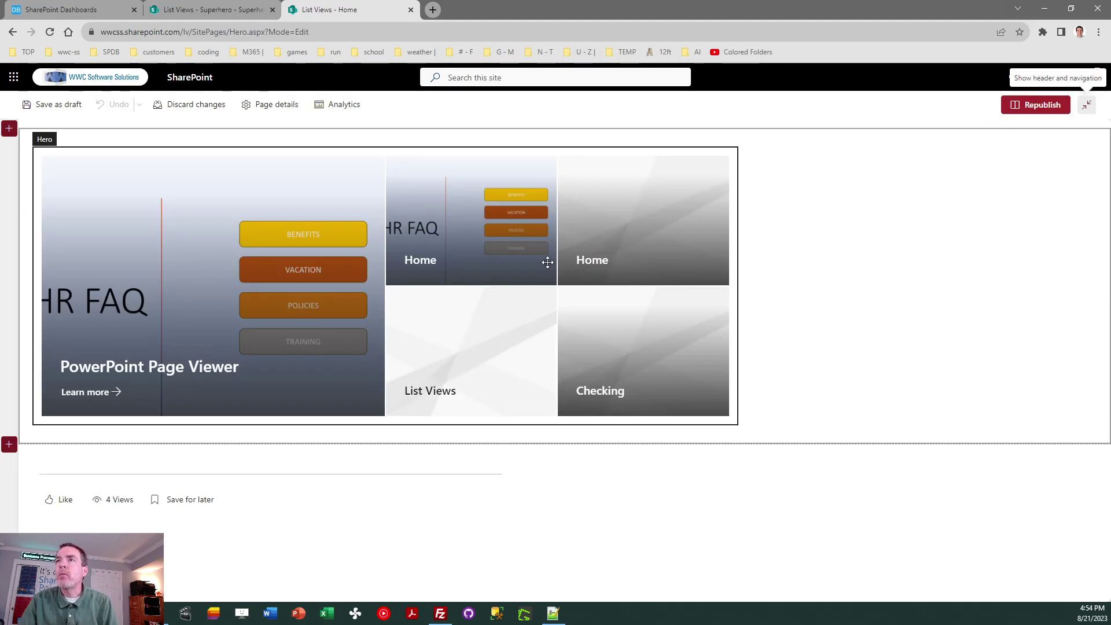
left_click(278, 247)
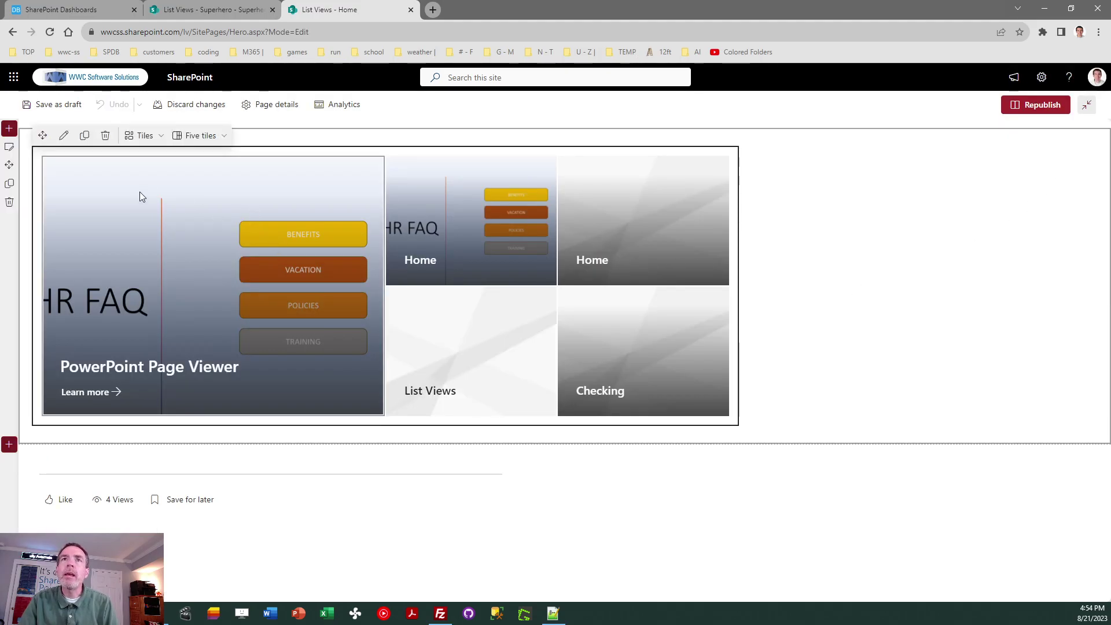
left_click(221, 139)
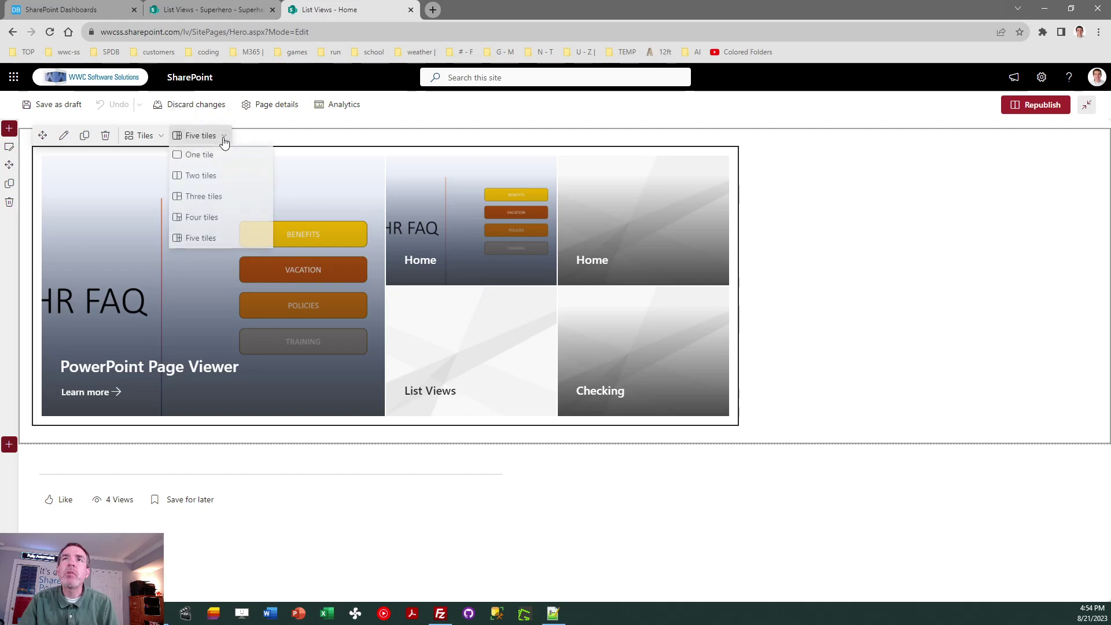
left_click(219, 156)
left_click(215, 137)
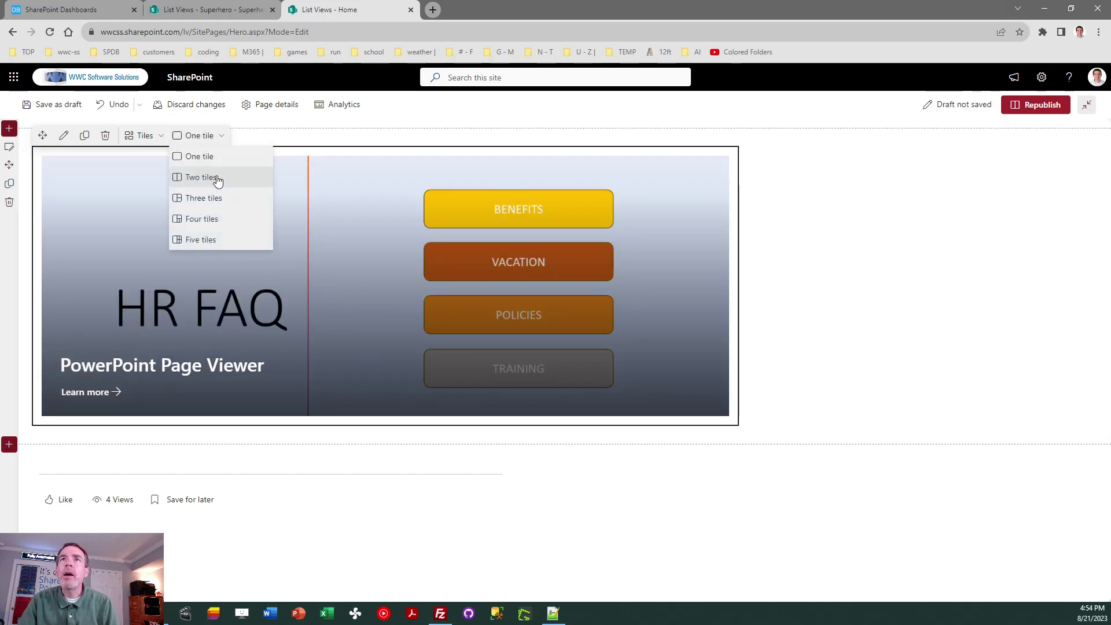
left_click(219, 177)
left_click(220, 139)
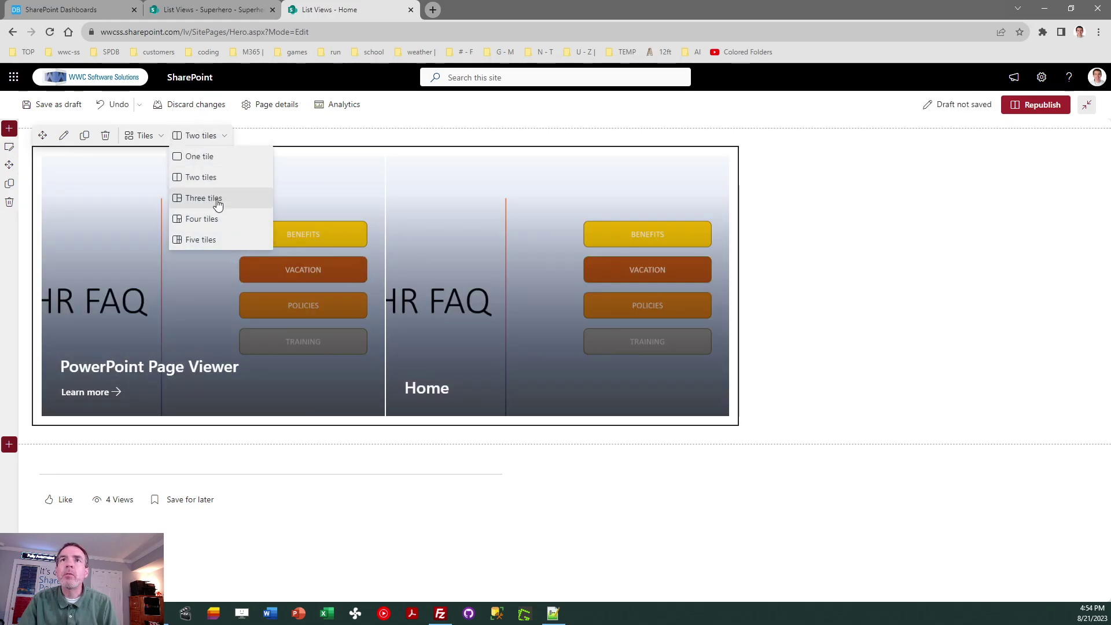
left_click(214, 240)
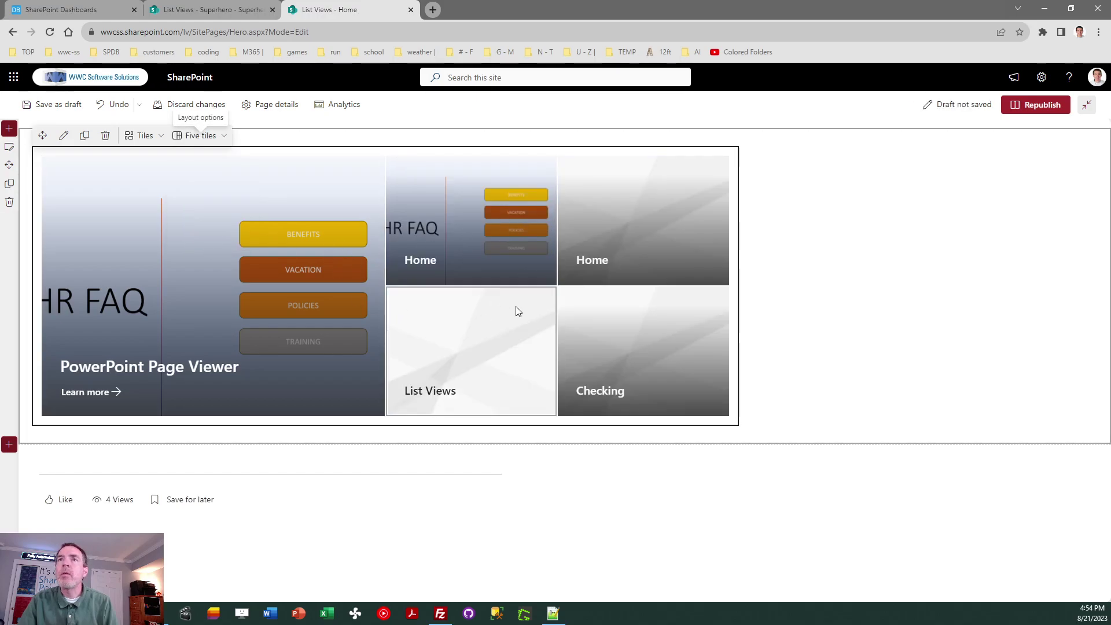
Try the Layers layout on the hero web part, restore the Tiles layout, and republish the page.
left_click(159, 136)
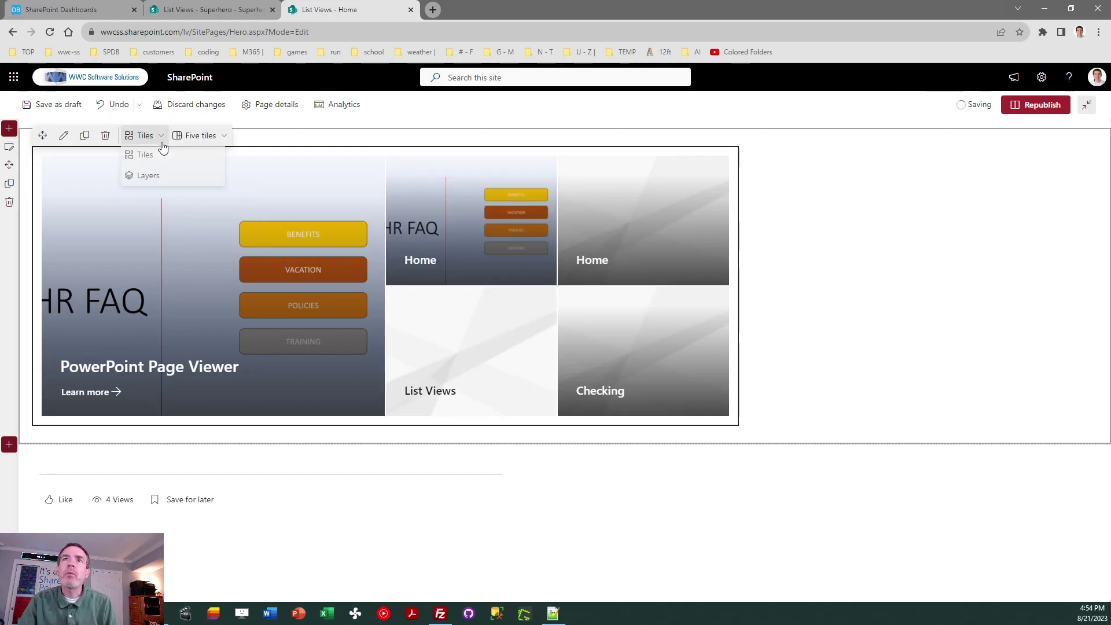
left_click(164, 178)
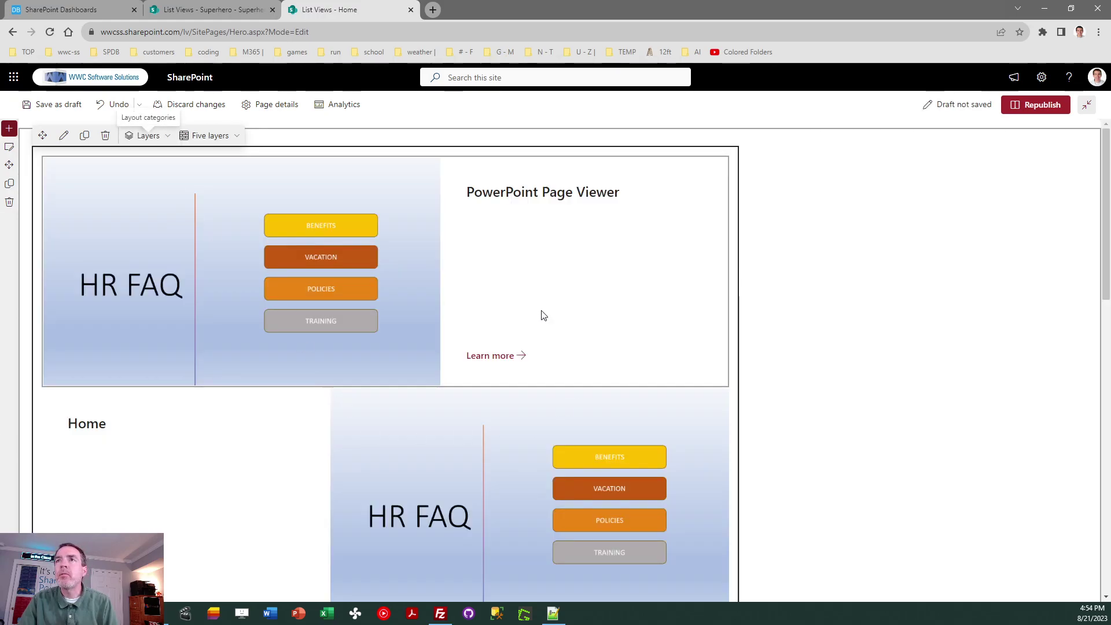
left_click(168, 138)
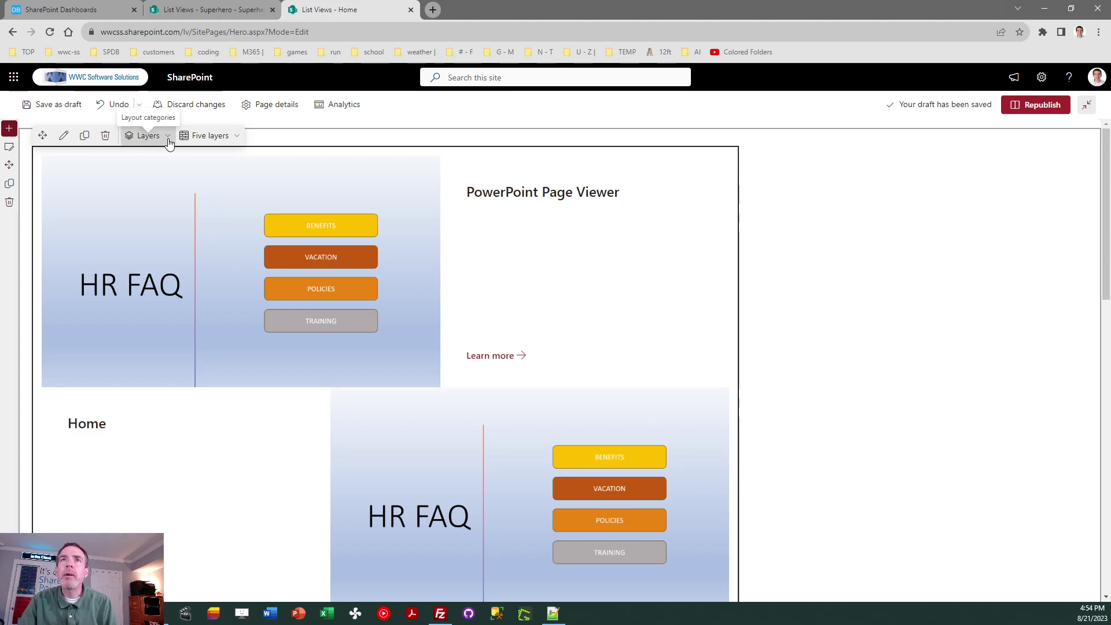
left_click(165, 158)
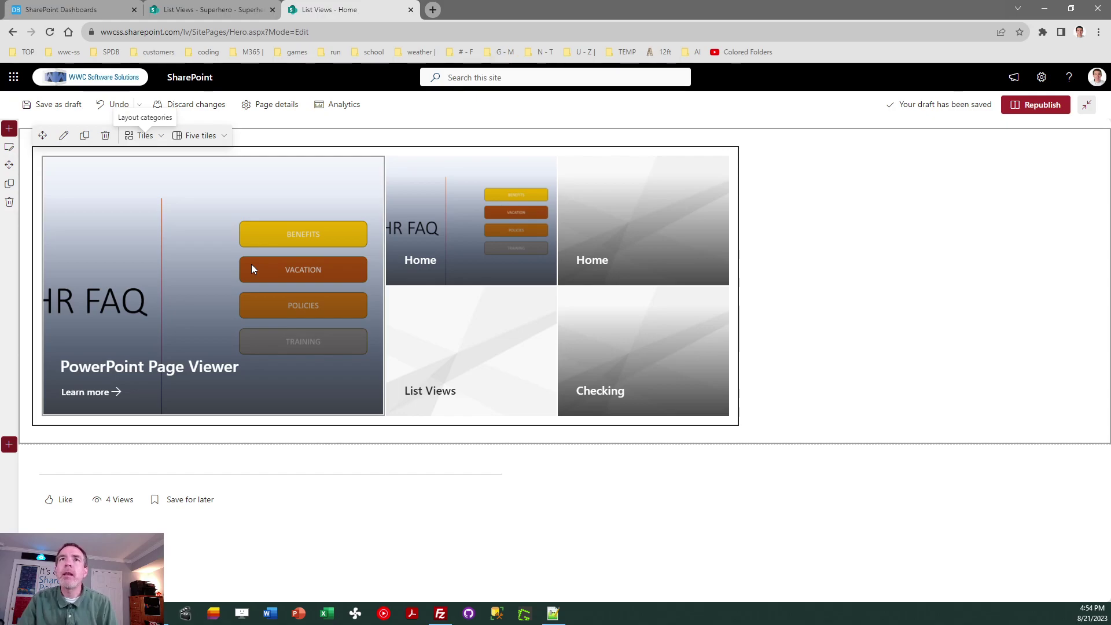
left_click(1035, 106)
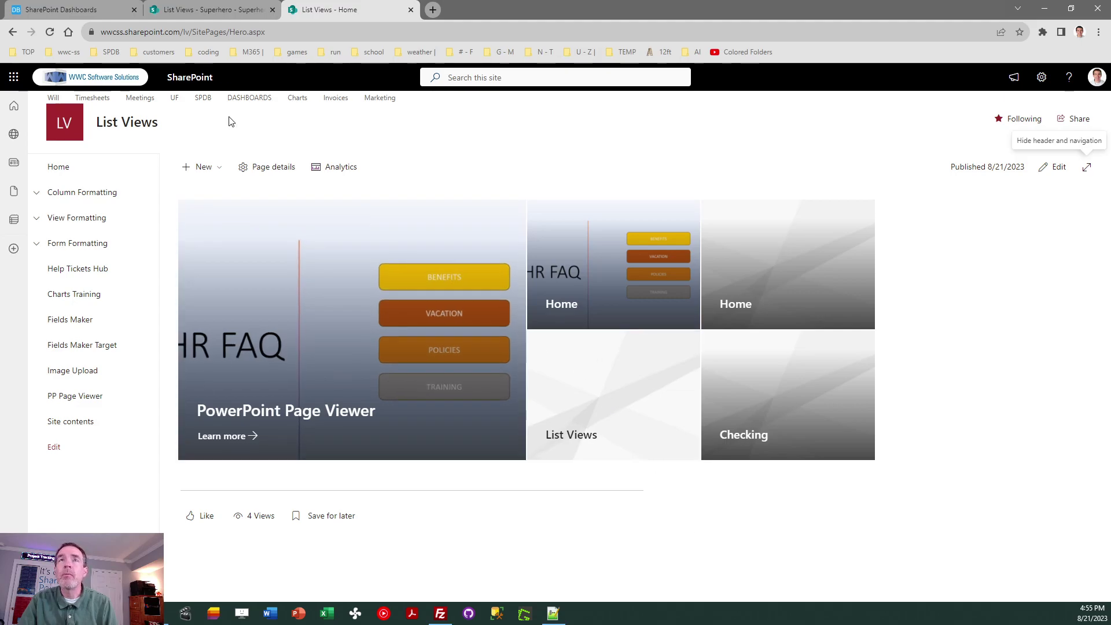
Switch to SharePoint Dashboards and preview Theme 2 and Theme 3 for the Navigation Superhero template.
left_click(87, 11)
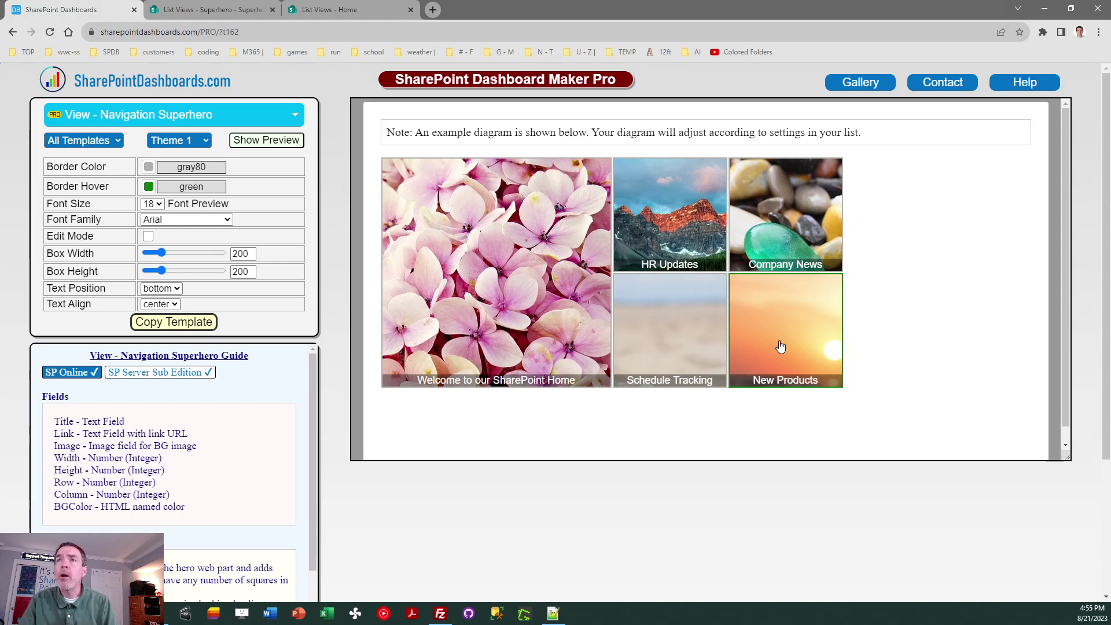
left_click(205, 144)
left_click(196, 168)
left_click(200, 145)
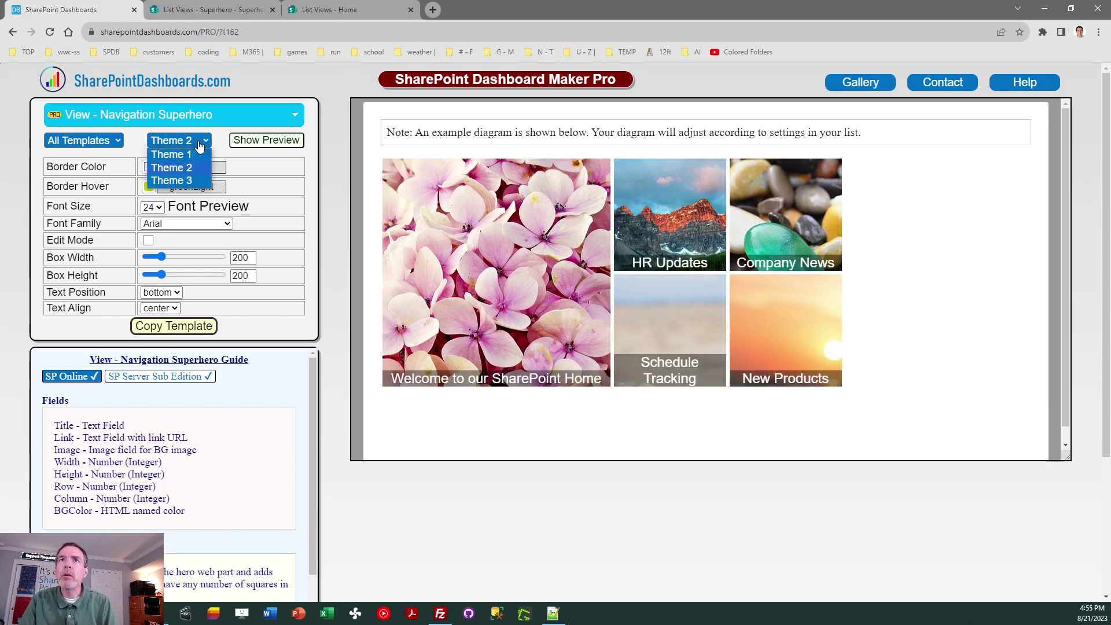
left_click(195, 181)
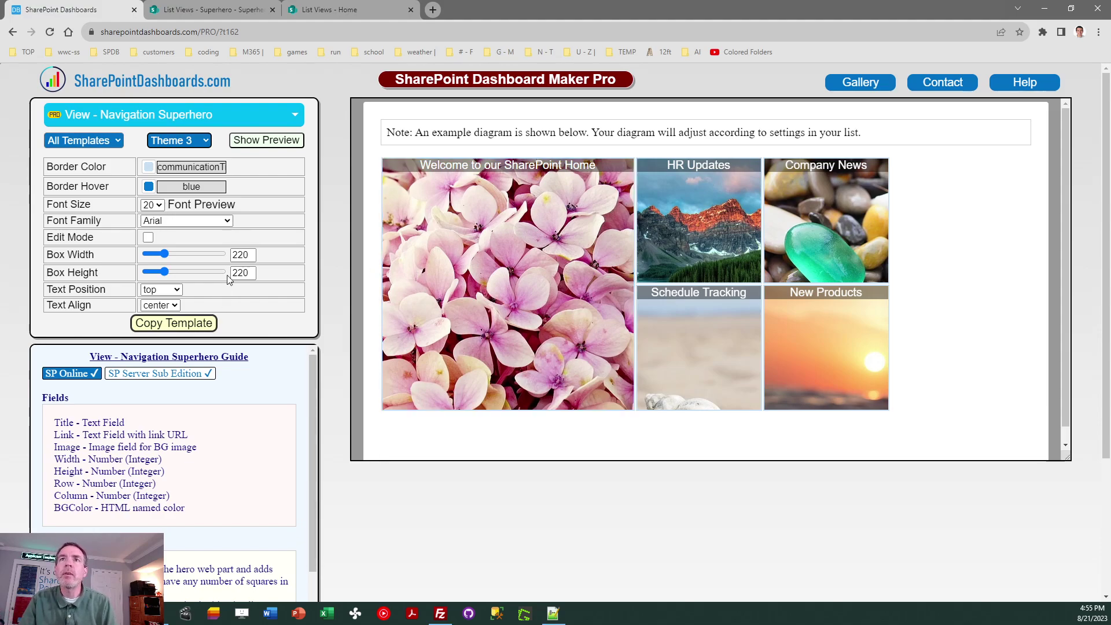
Set both the box width and the box height of the Navigation Superhero template to 160.
mouse_move(168, 256)
left_mouse_down()
mouse_move(181, 259)
mouse_move(167, 256)
mouse_move(155, 273)
left_mouse_up()
double_click(249, 255)
type("160")
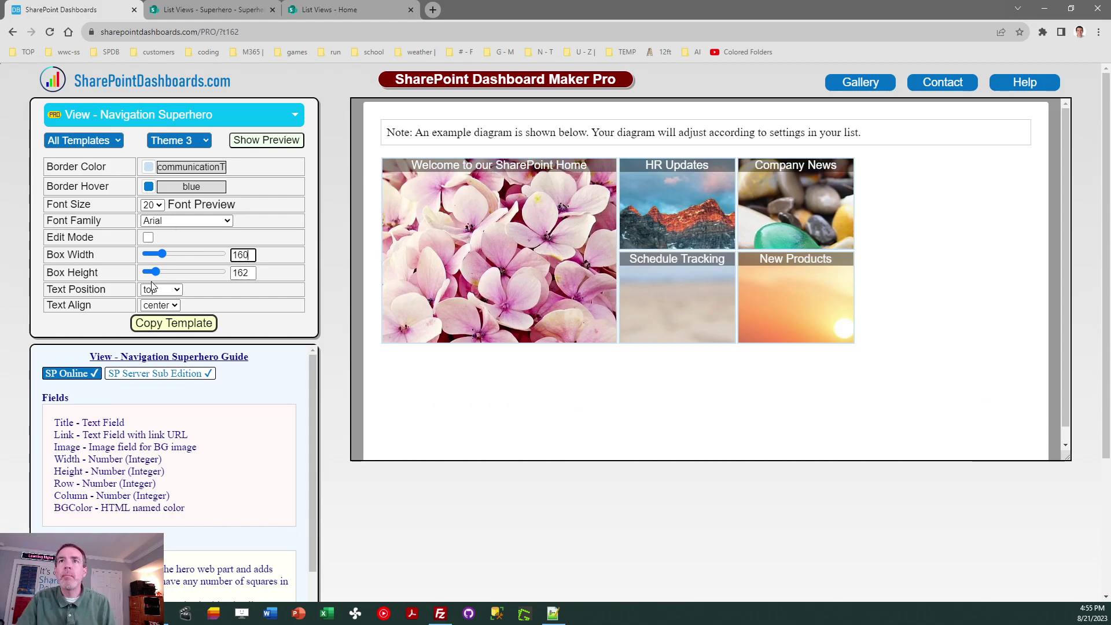
key("Tab")
type("160")
key("Tab")
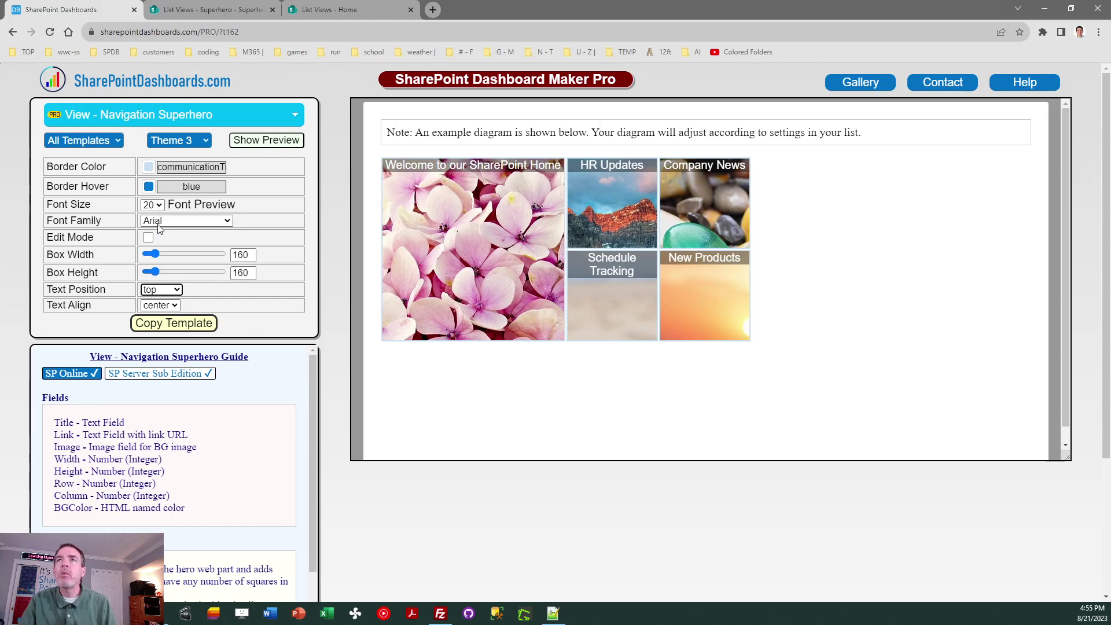
Set the tile text to font size 16 and the Impact font family.
left_click(153, 204)
left_click(152, 264)
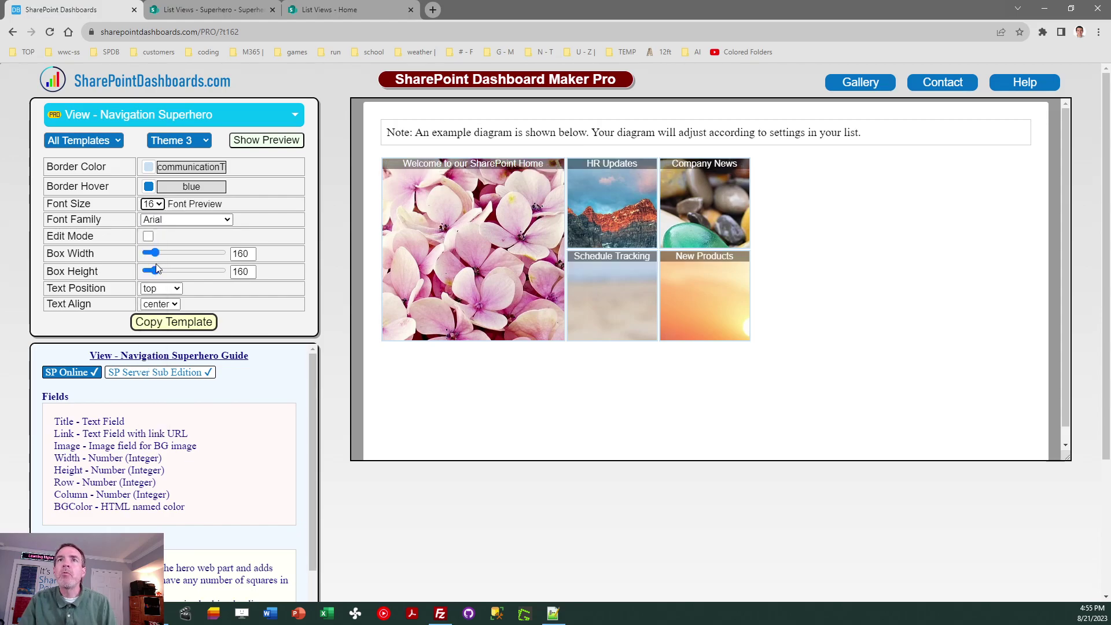
left_click(227, 222)
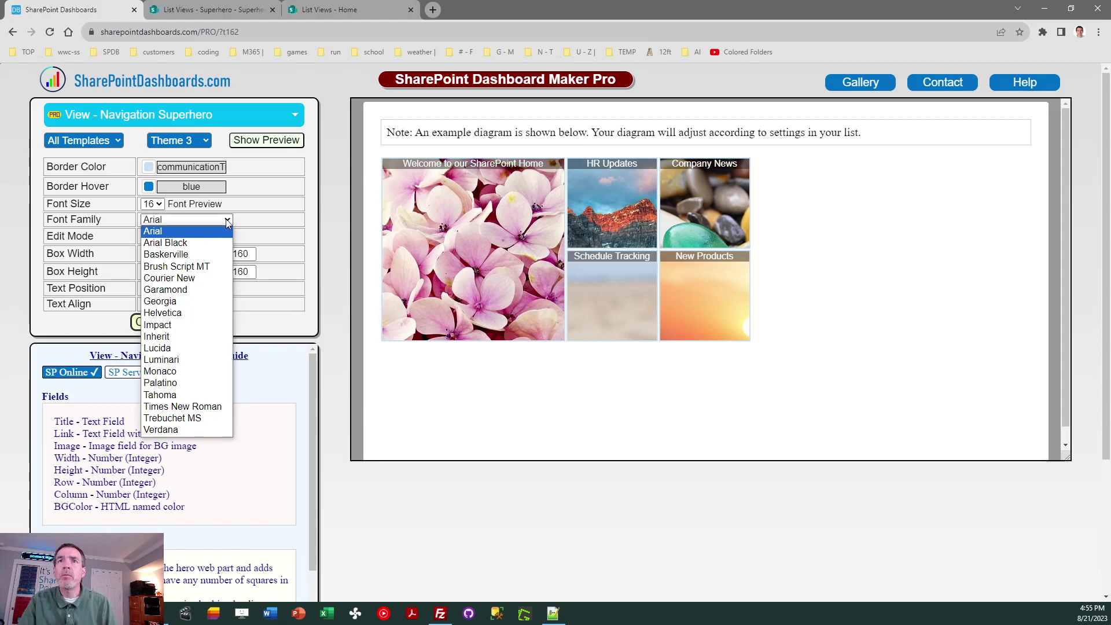
left_click(202, 328)
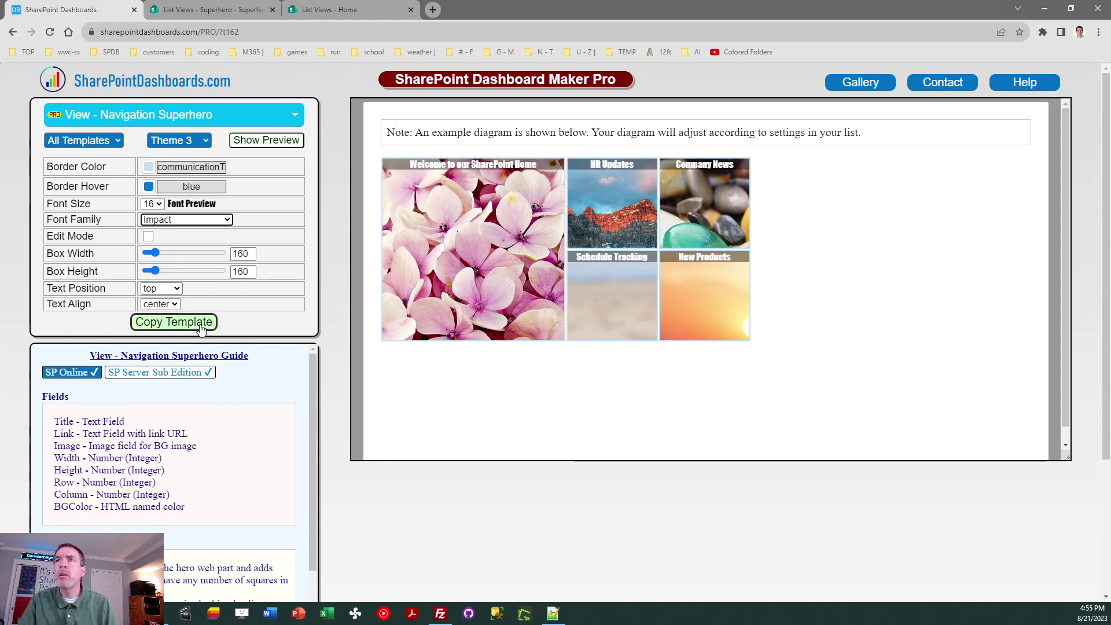
Apply Theme 1 to the Navigation Superhero template and set its text position to top.
left_click(197, 143)
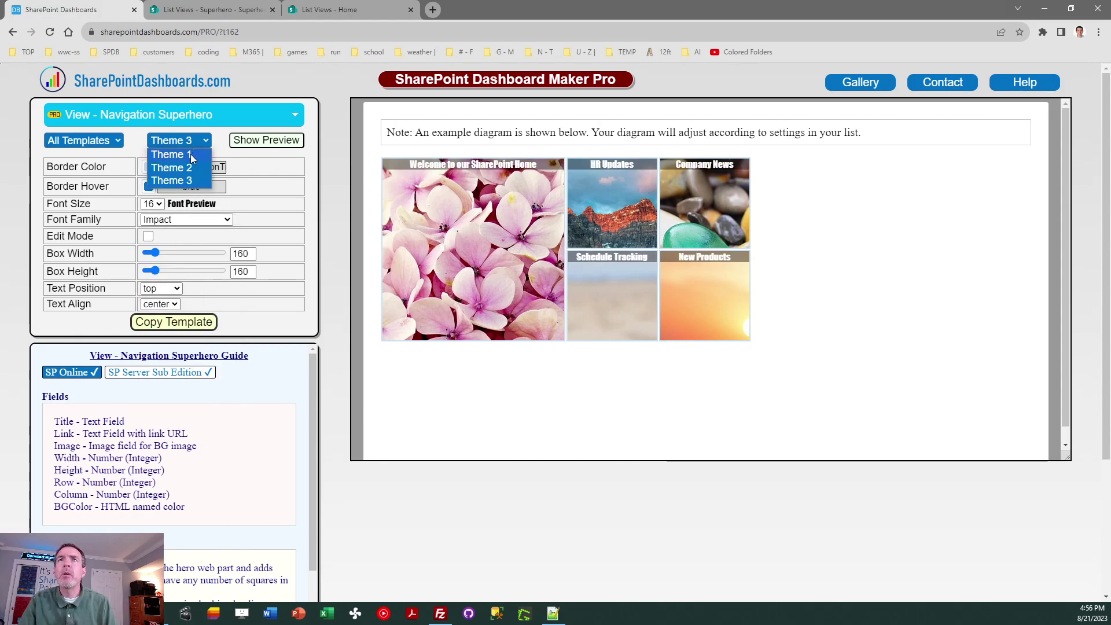
left_click(190, 154)
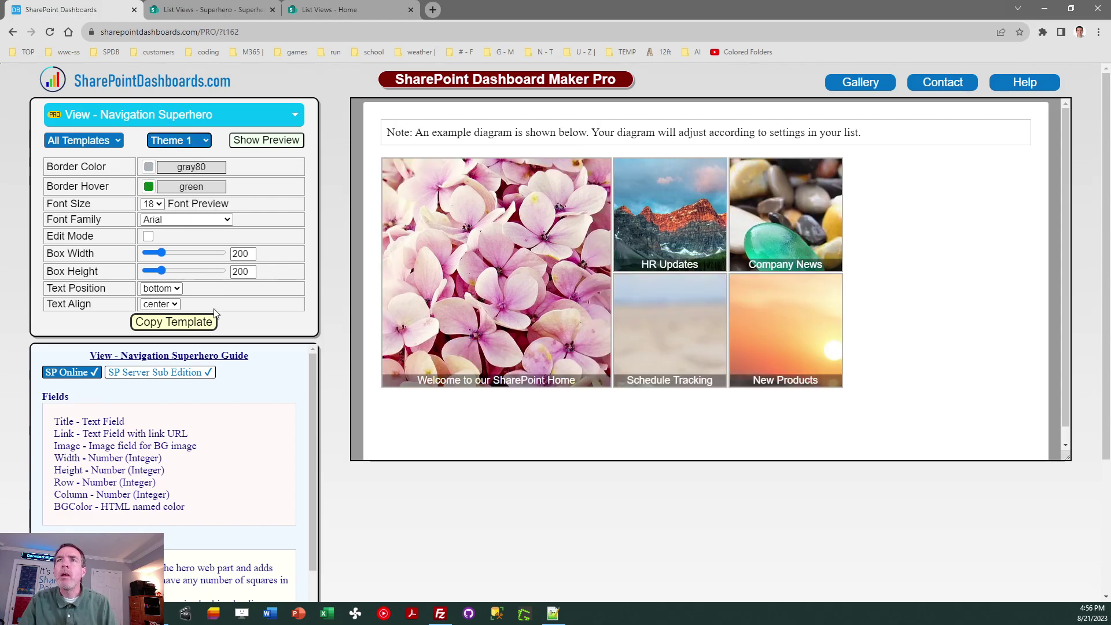
left_click(176, 288)
left_click(153, 301)
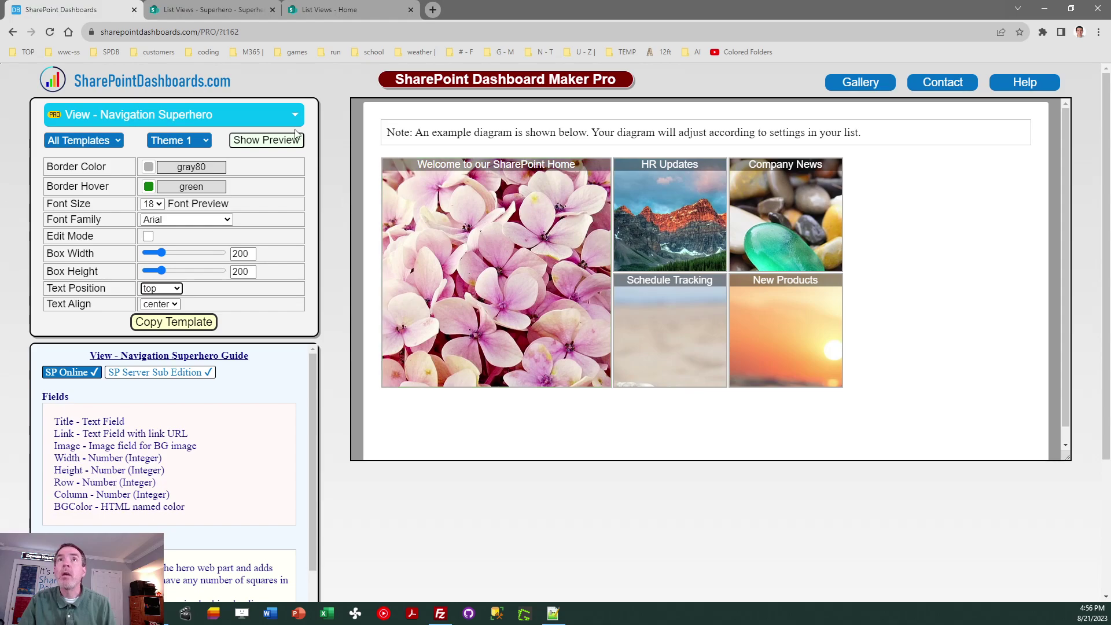
Show the Superhero list in its All Items view and compare its columns with the fields listed in the template guide.
left_click(234, 8)
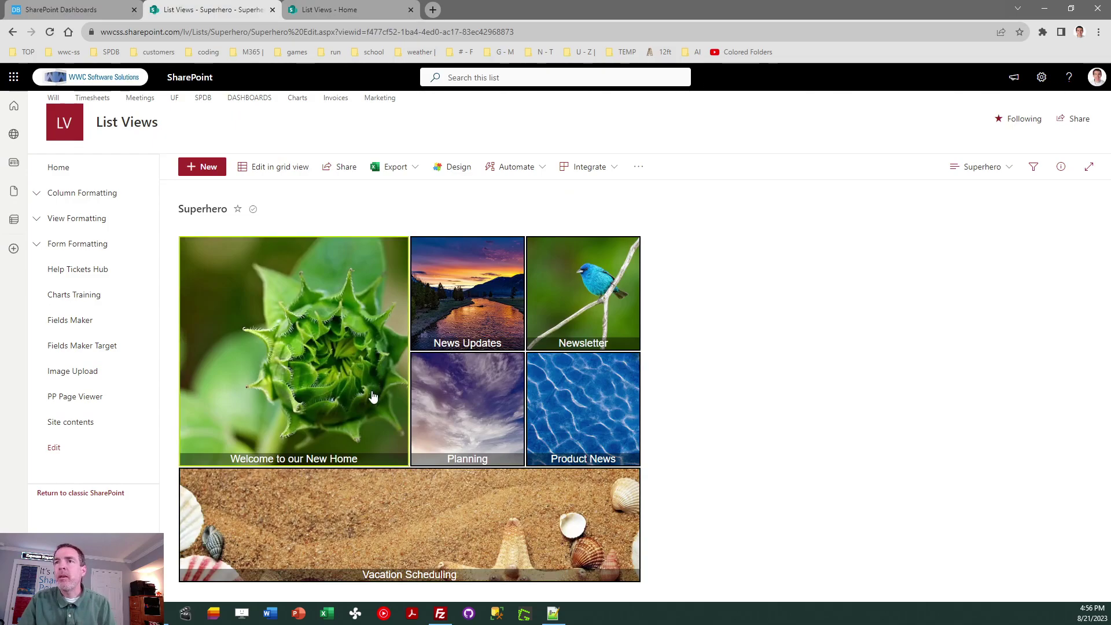
left_click(982, 167)
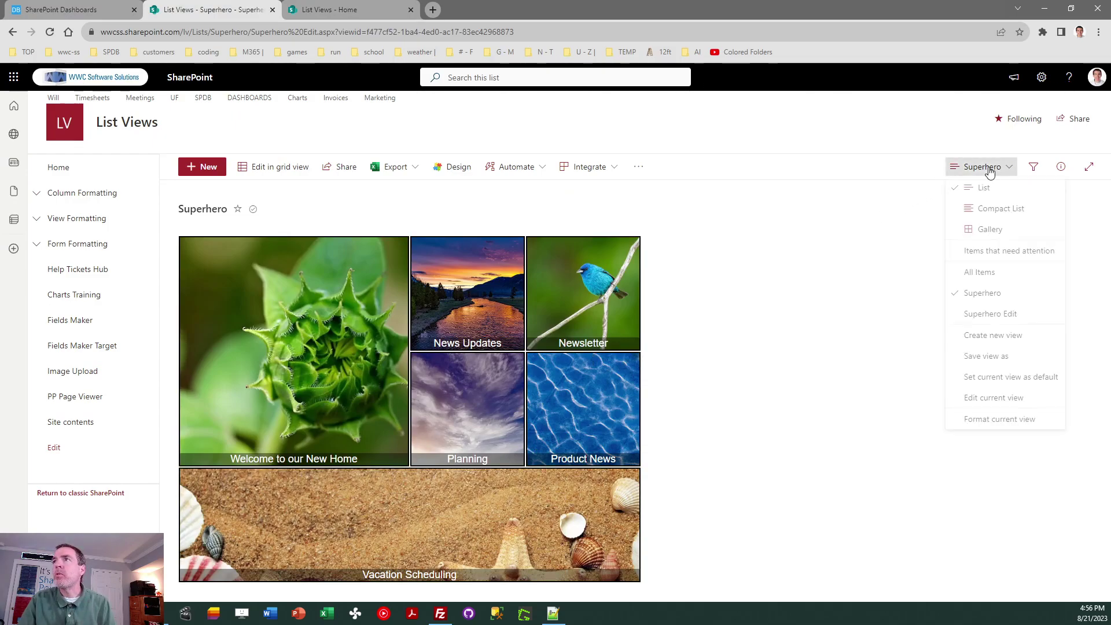
left_click(979, 275)
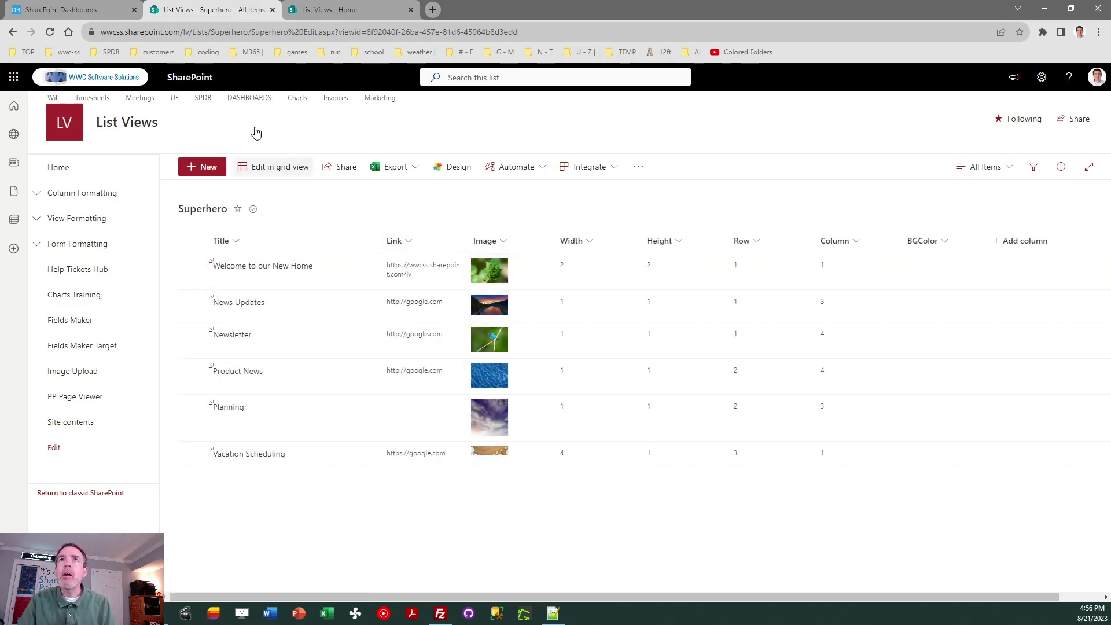
left_click(88, 8)
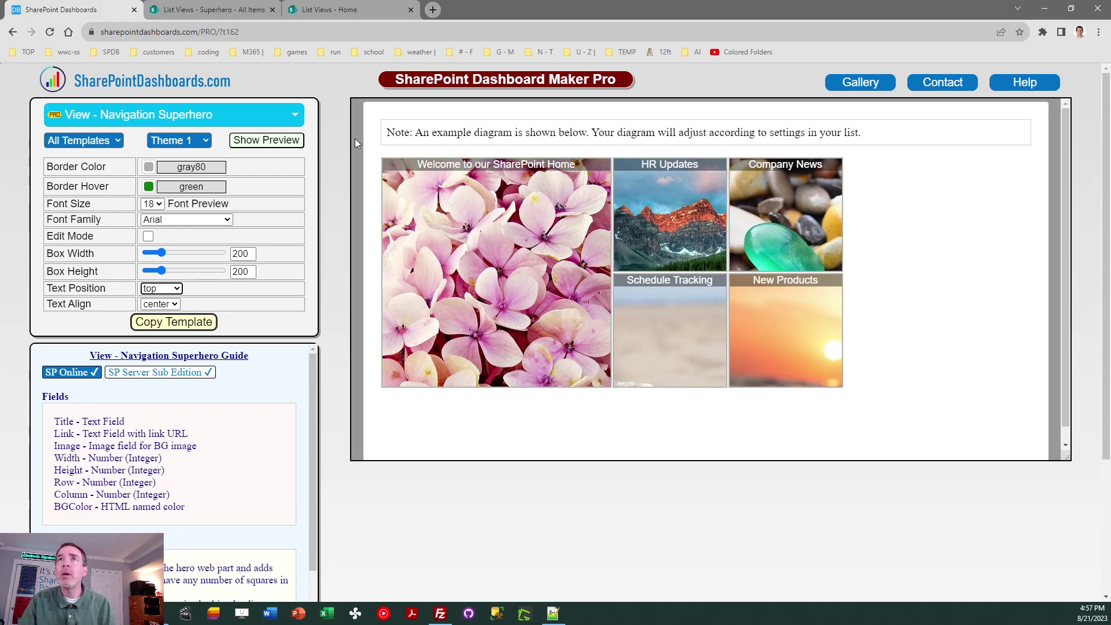
left_click(195, 12)
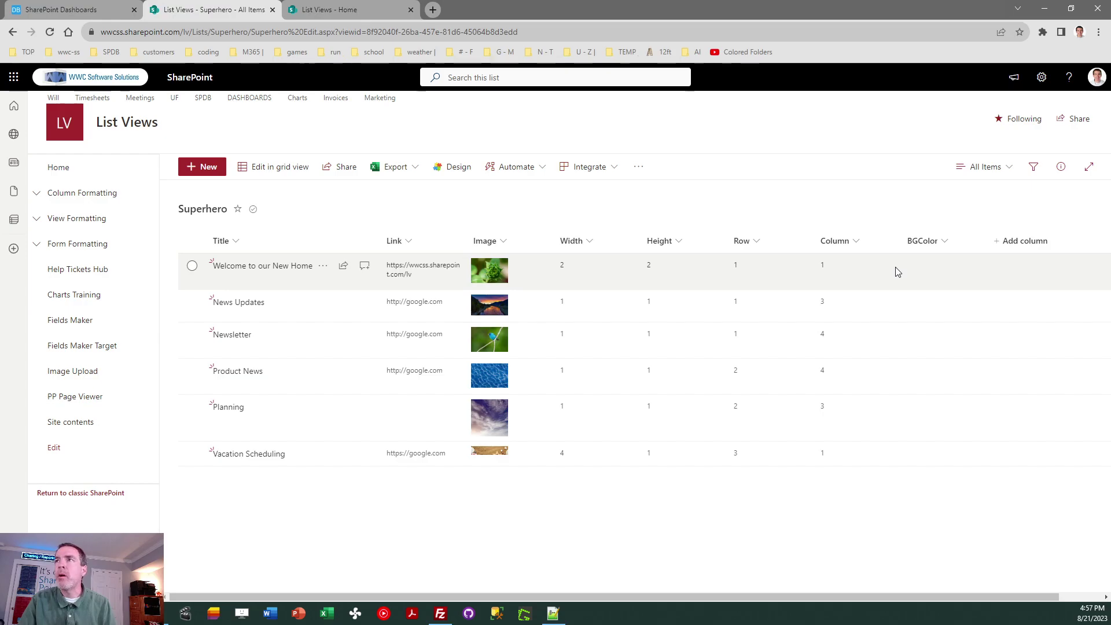
Display the list's Superhero view, followed by its Superhero Edit view.
left_click(989, 172)
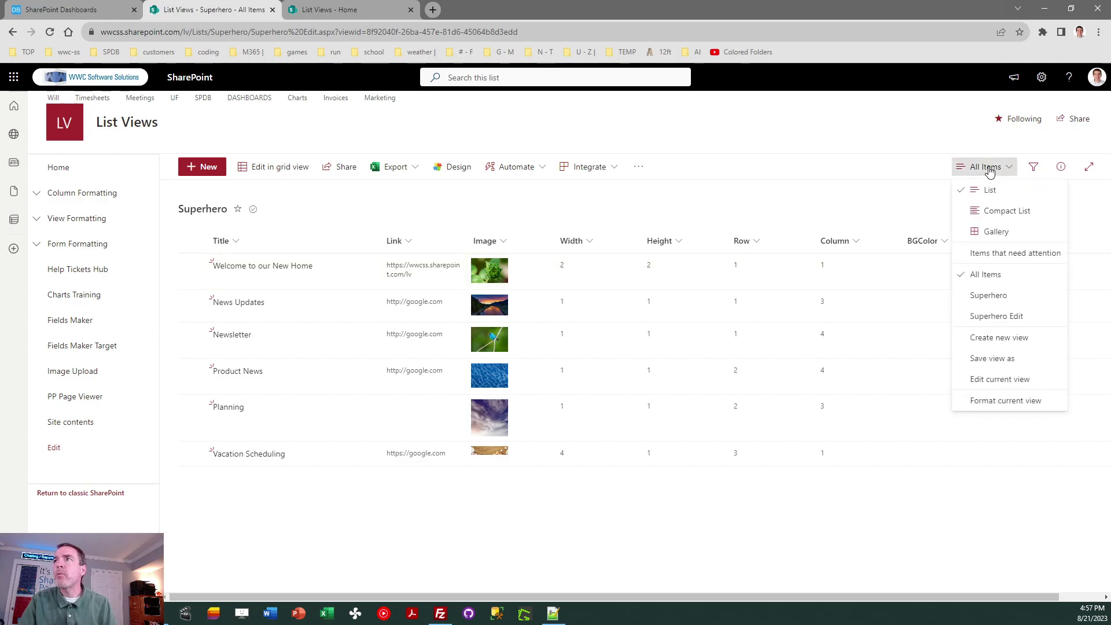
left_click(987, 296)
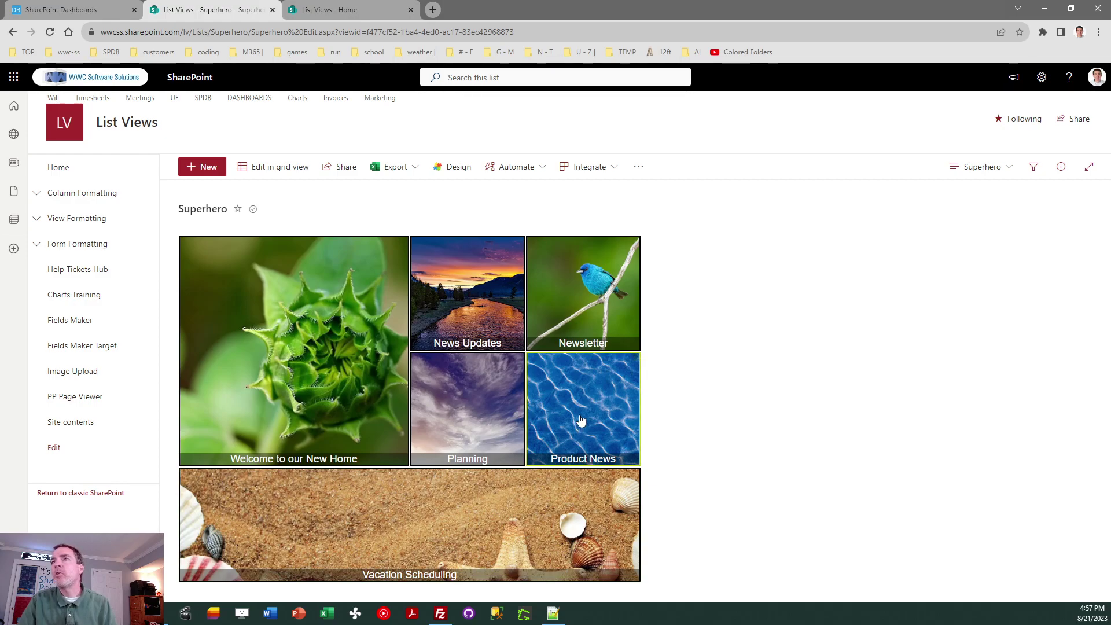
left_click(986, 168)
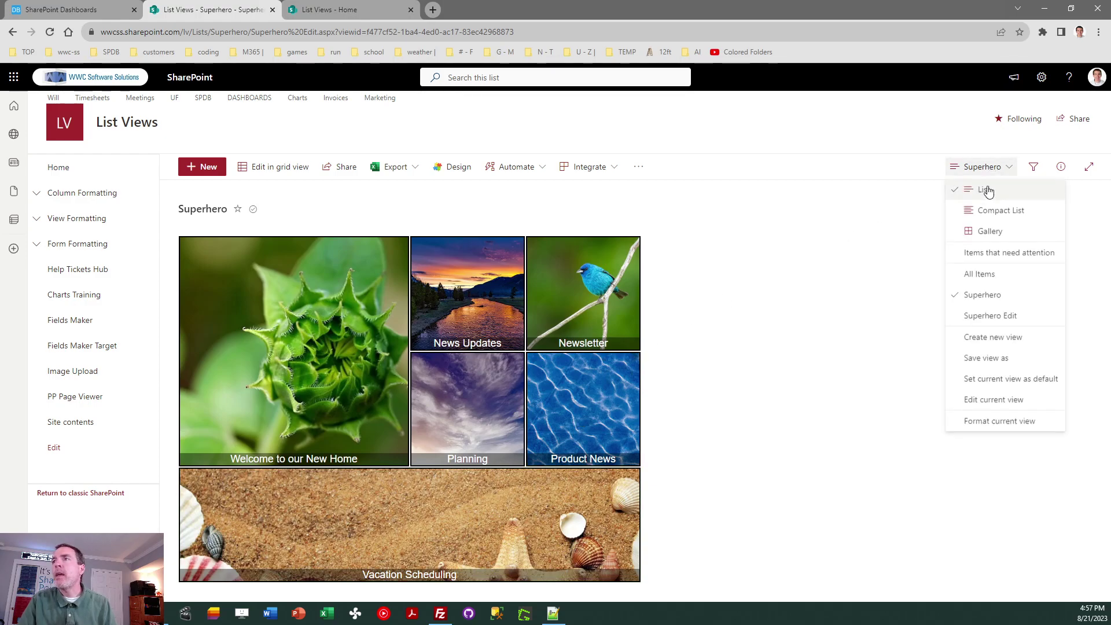
left_click(983, 315)
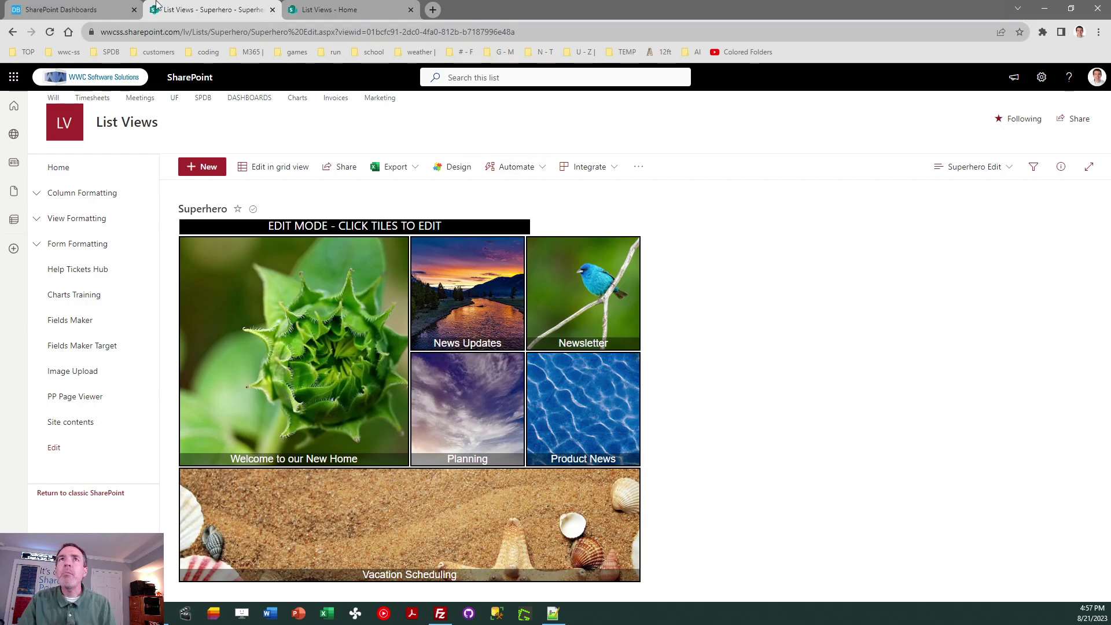
Enable Edit Mode for the Navigation Superhero template in SharePoint Dashboards, copy the template code, and return to the SharePoint list.
left_click(81, 9)
left_click(148, 236)
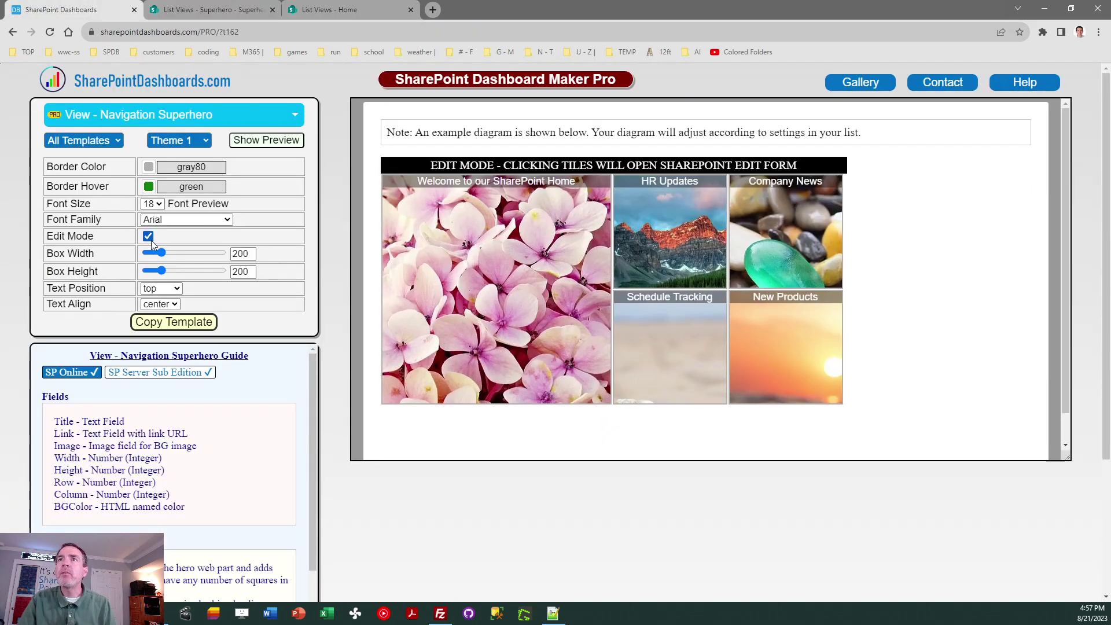
left_click(170, 325)
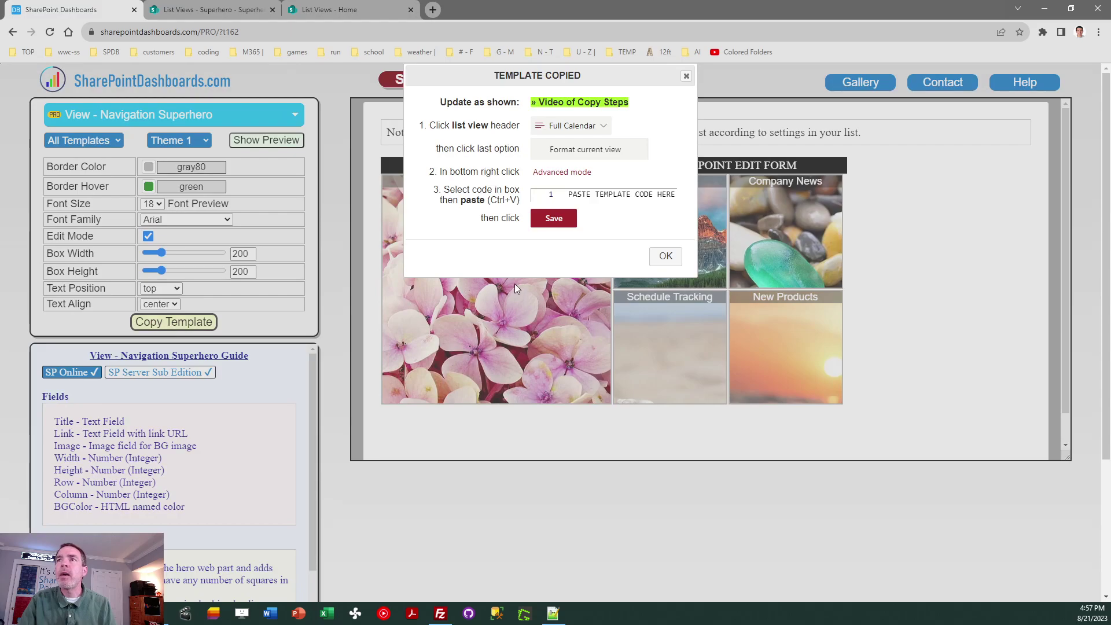
left_click(664, 256)
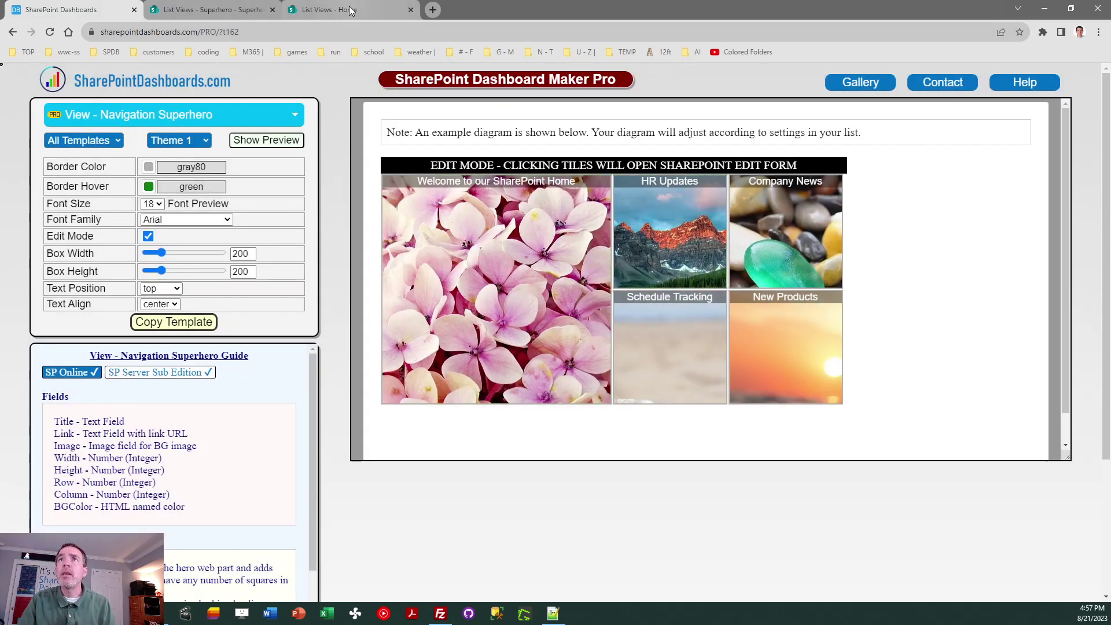
left_click(224, 10)
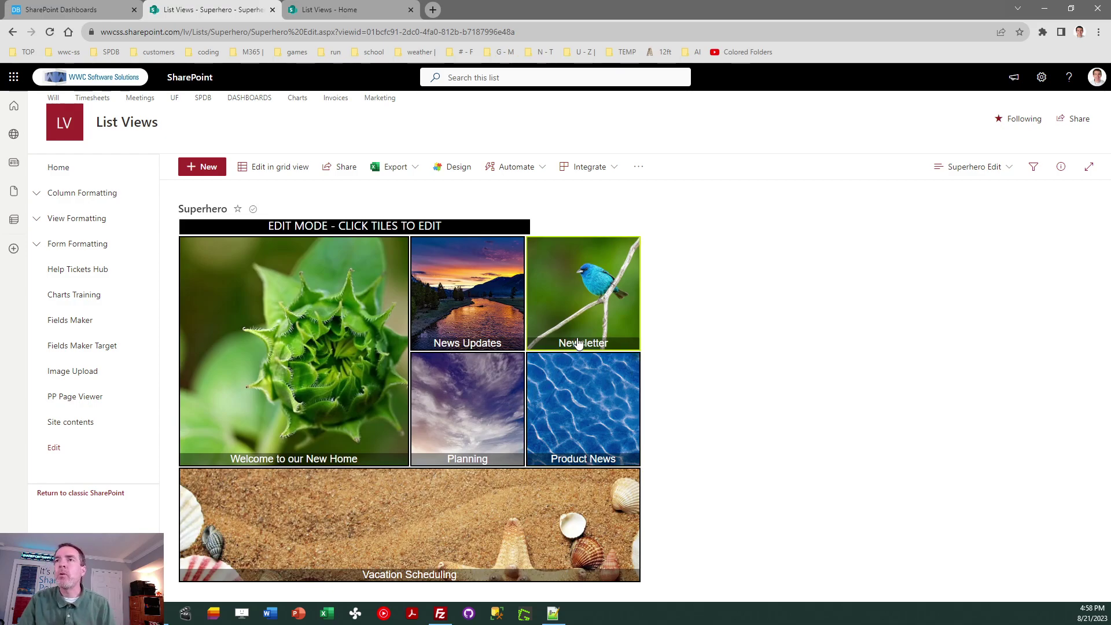
Move the Newsletter and Product News tiles to column 5, saving each item.
left_click(591, 304)
left_click(712, 427)
key("BackSpace")
type("5")
left_click(707, 550)
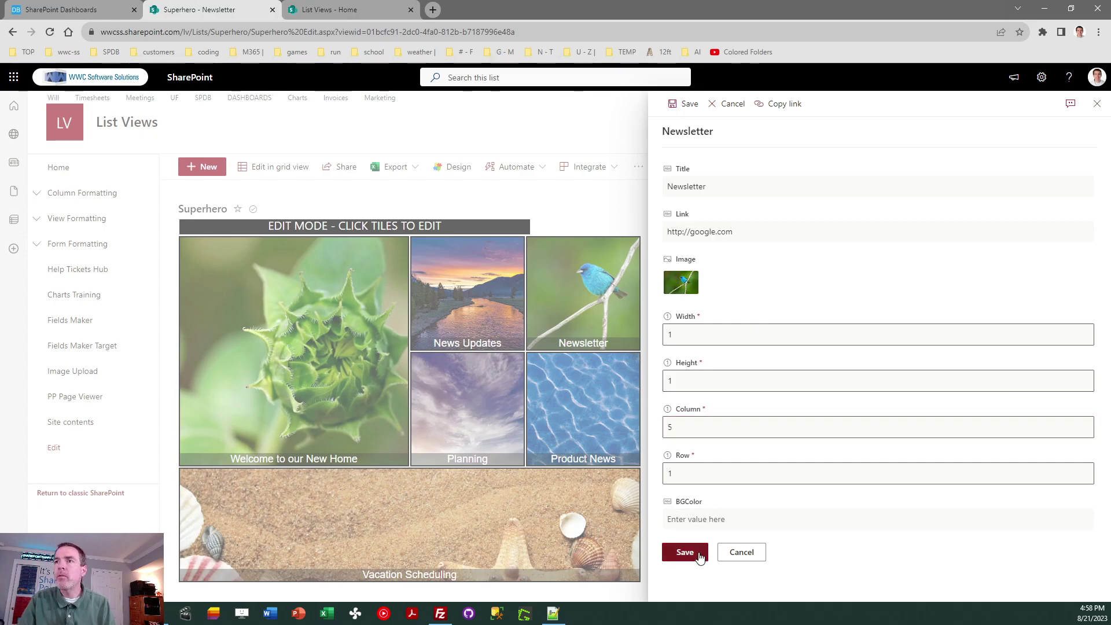
left_click(557, 416)
left_click(694, 428)
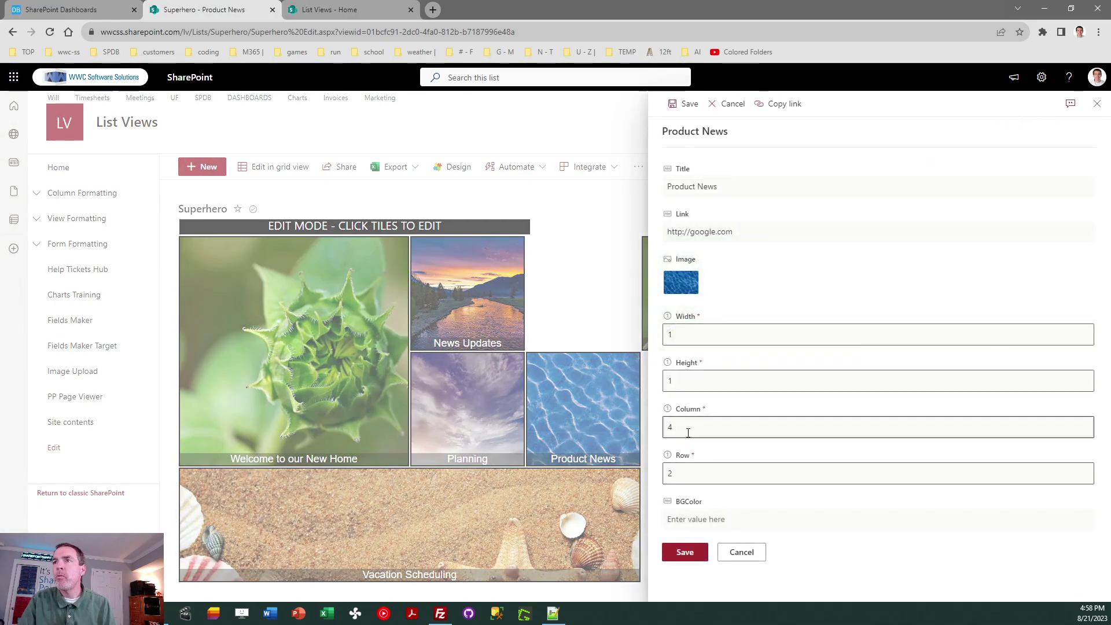
key("BackSpace")
type("5")
left_click(685, 551)
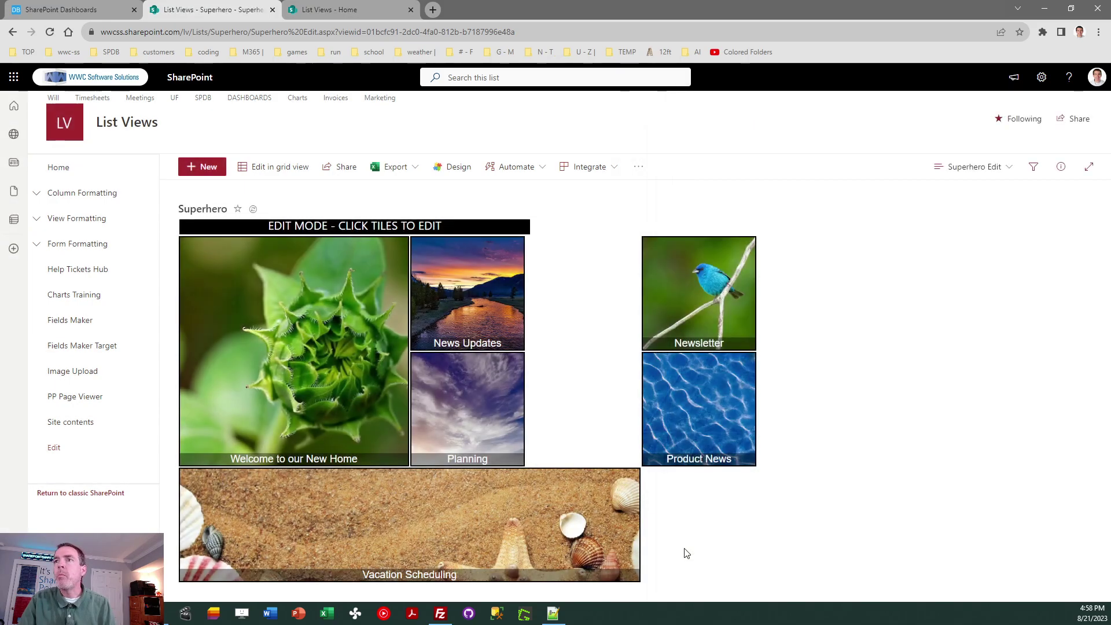
Move the News Updates and Planning tiles to column 4, saving each item.
left_click(462, 286)
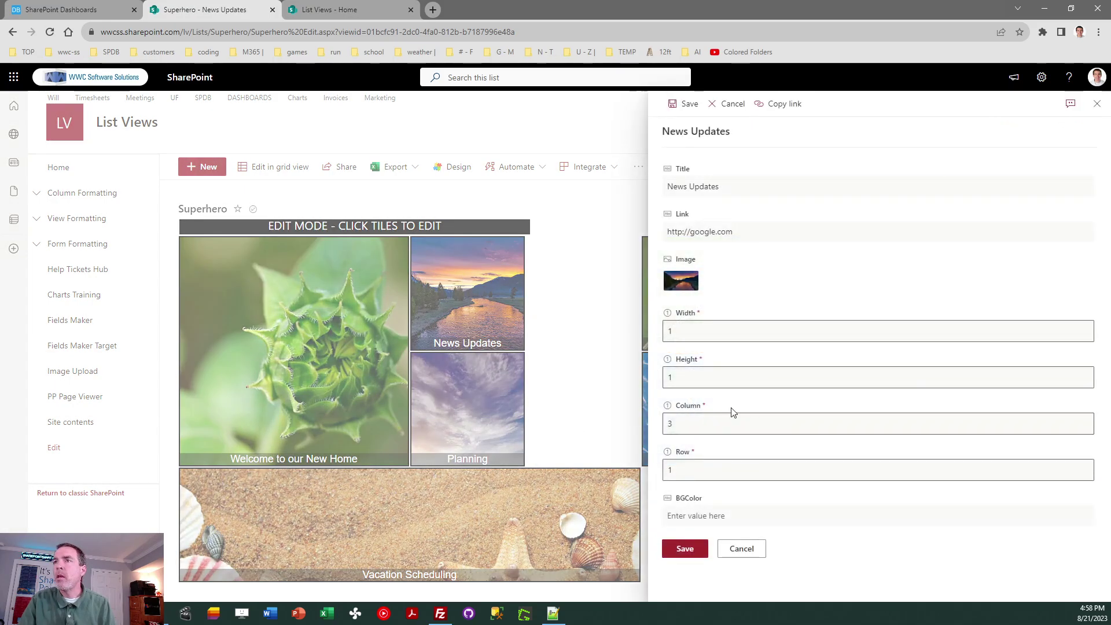
double_click(701, 424)
type("4")
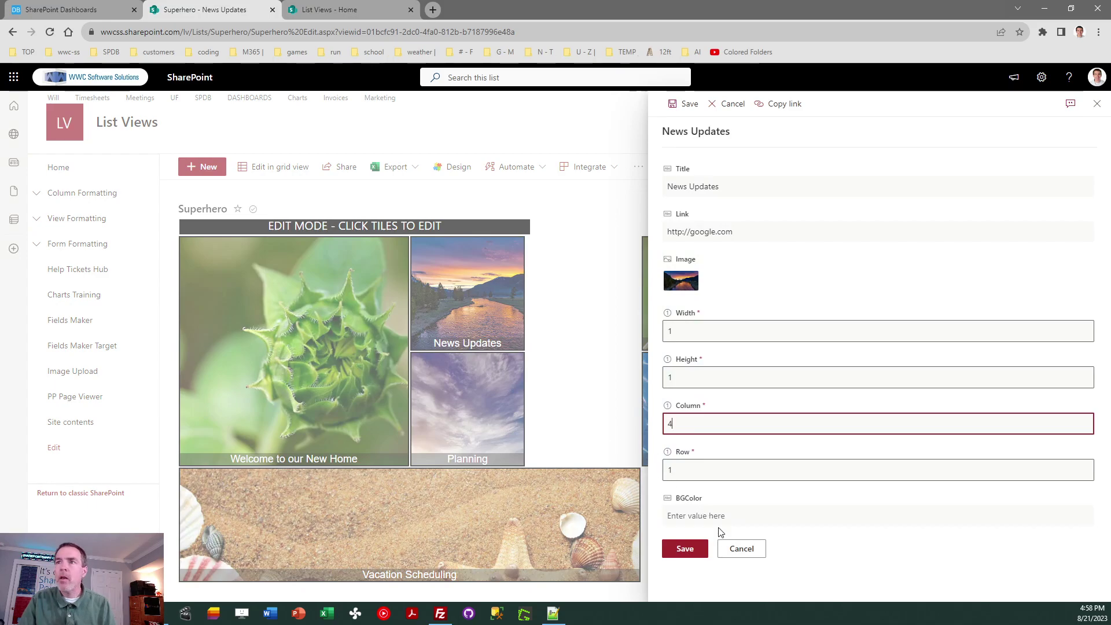
left_click(685, 549)
left_click(467, 413)
double_click(752, 438)
type("4")
left_click(697, 566)
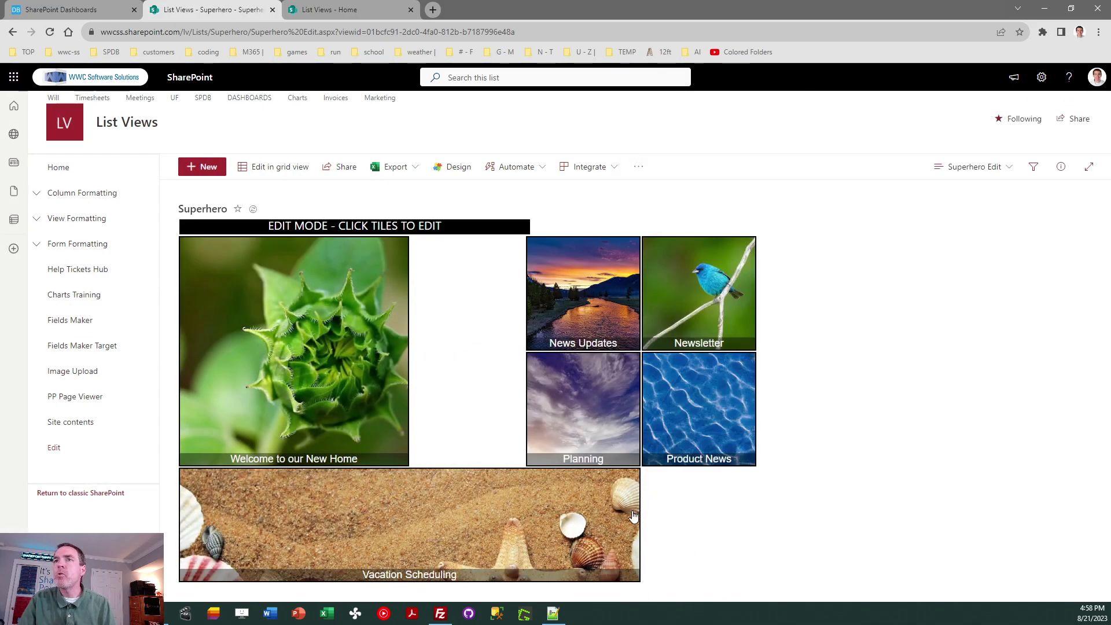
Set the width of the Welcome to our New Home tile to 3 and save the item.
left_click(399, 347)
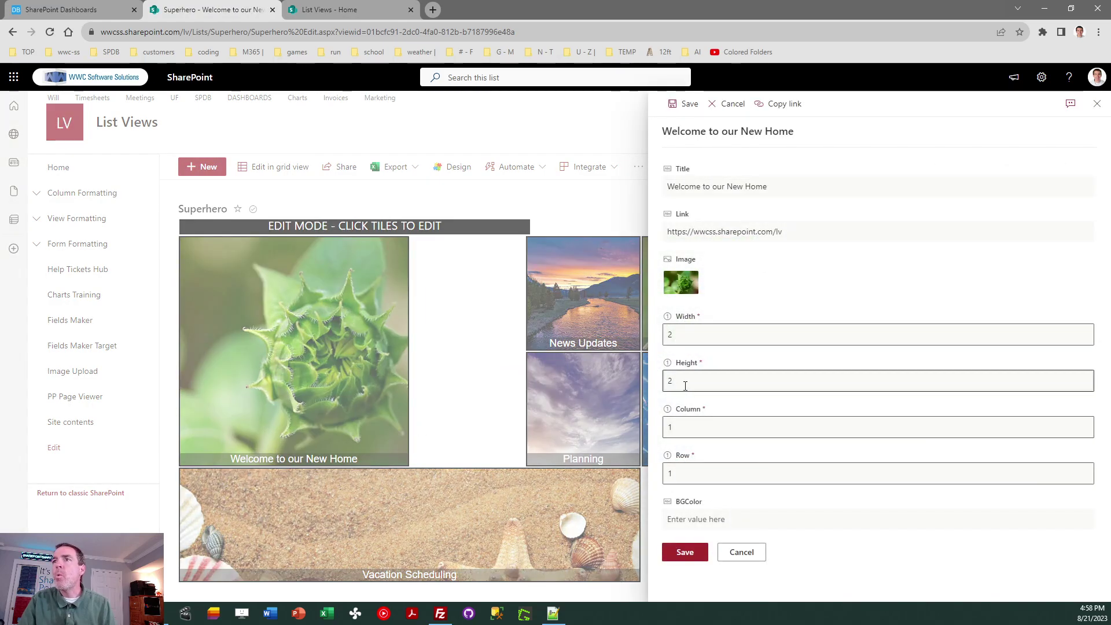
double_click(669, 333)
type("3")
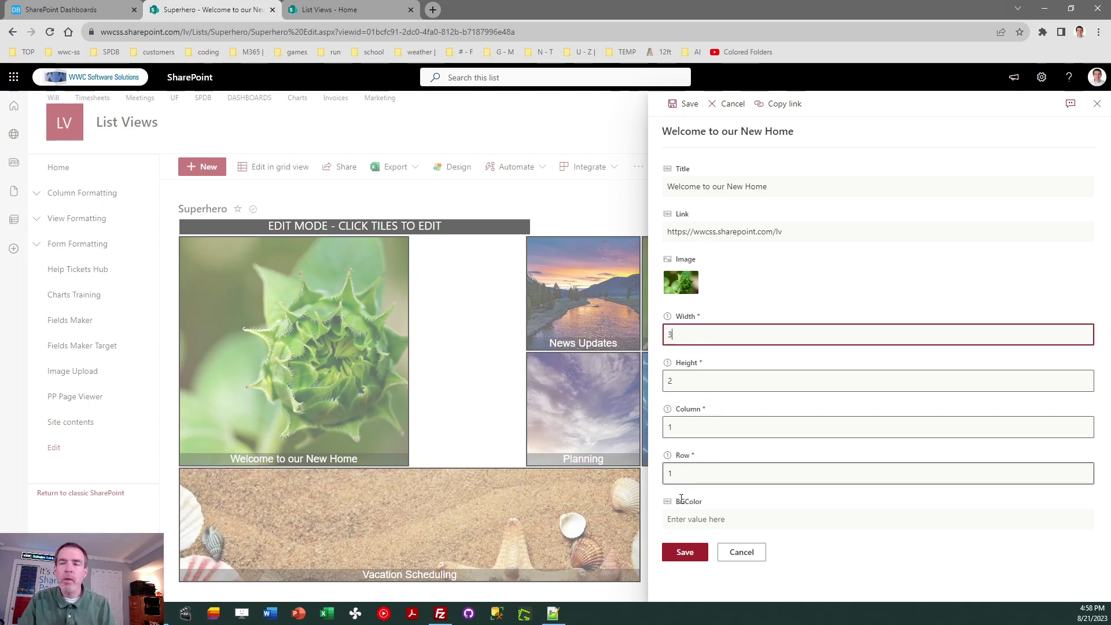
left_click(686, 553)
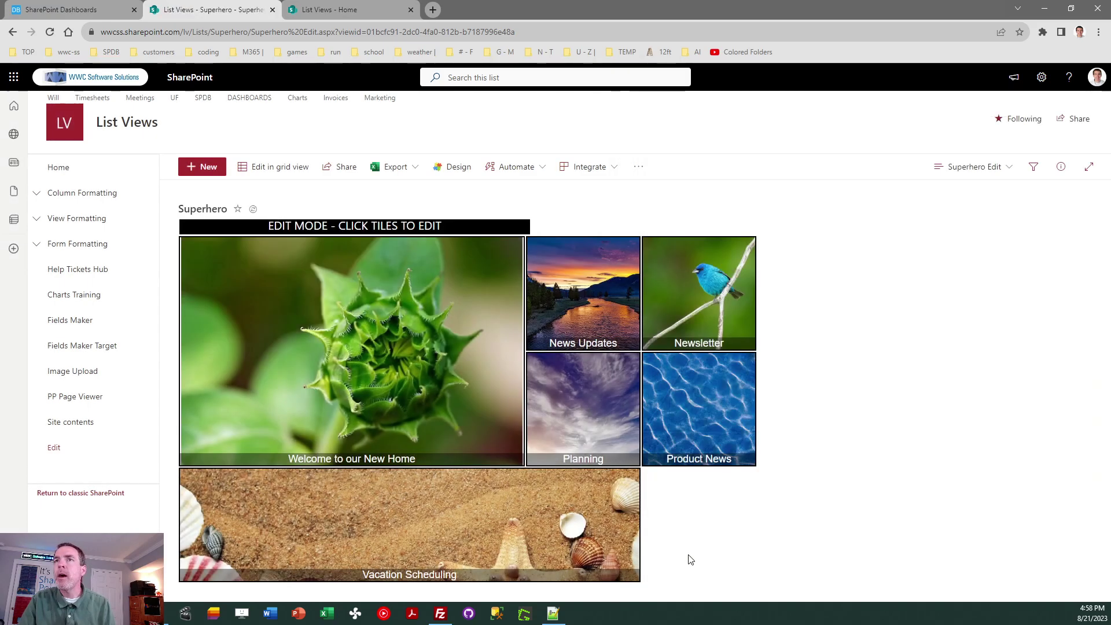
Reduce the width of the Welcome to our New Home tile to 2 and save the item.
left_click(405, 354)
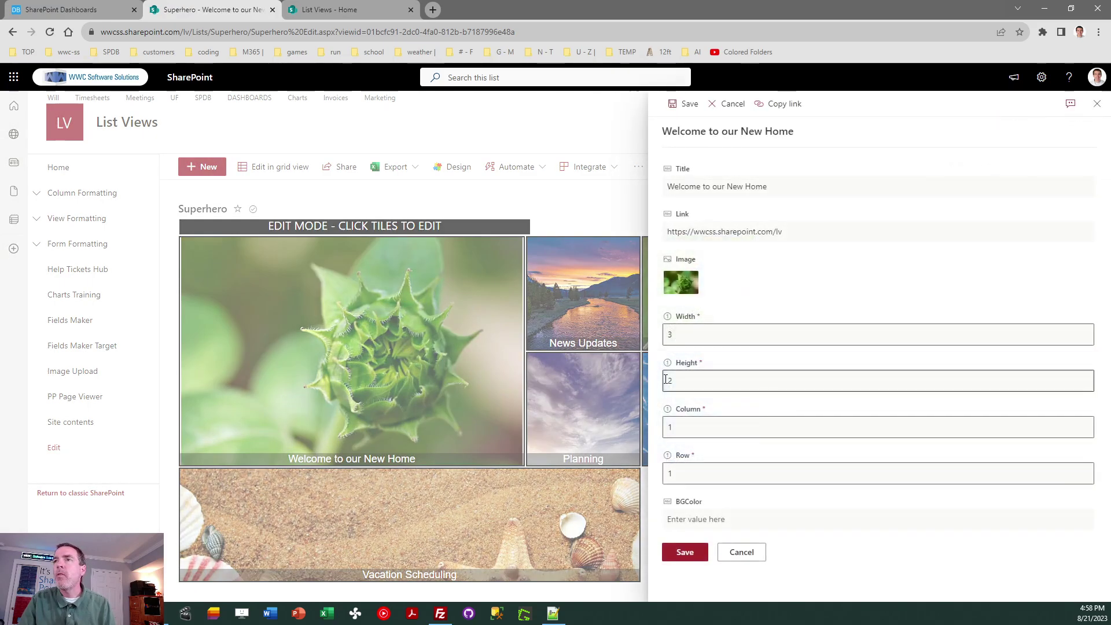
double_click(689, 328)
type("2")
left_click(676, 549)
Move the News Updates and Planning tiles back to column 3, saving each item.
left_click(576, 327)
double_click(674, 423)
type("3")
left_click(688, 557)
left_click(576, 396)
double_click(682, 439)
type("2")
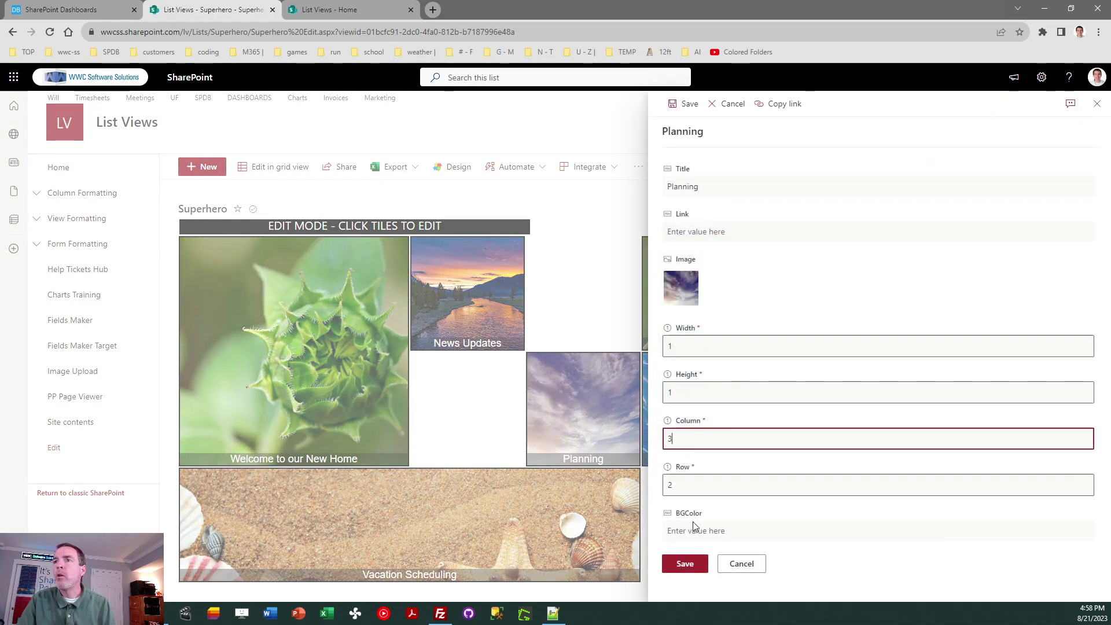
left_click(684, 564)
Move the Newsletter and Product News tiles back to column 4, saving each item.
left_click(703, 310)
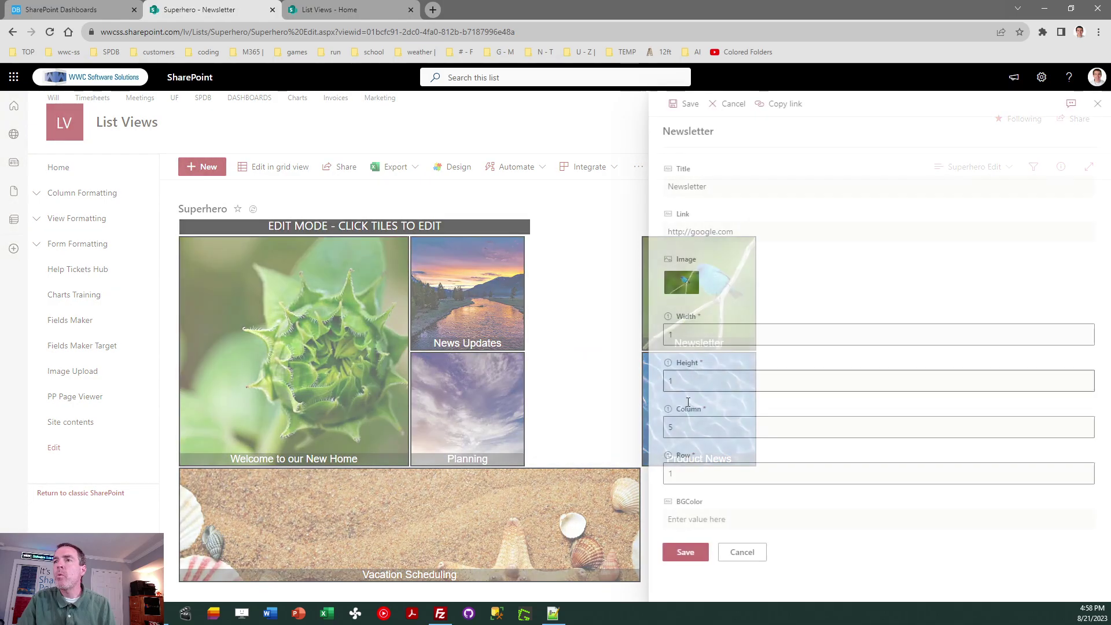
double_click(671, 426)
type("4")
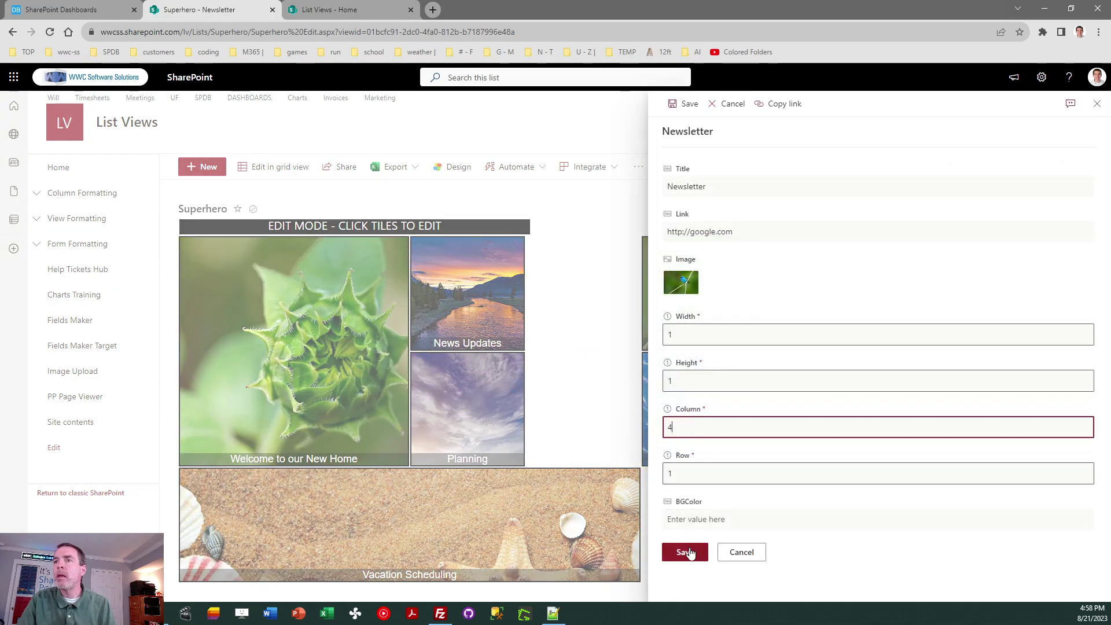
left_click(685, 551)
left_click(695, 445)
double_click(694, 426)
left_click_drag(694, 426, 635, 438)
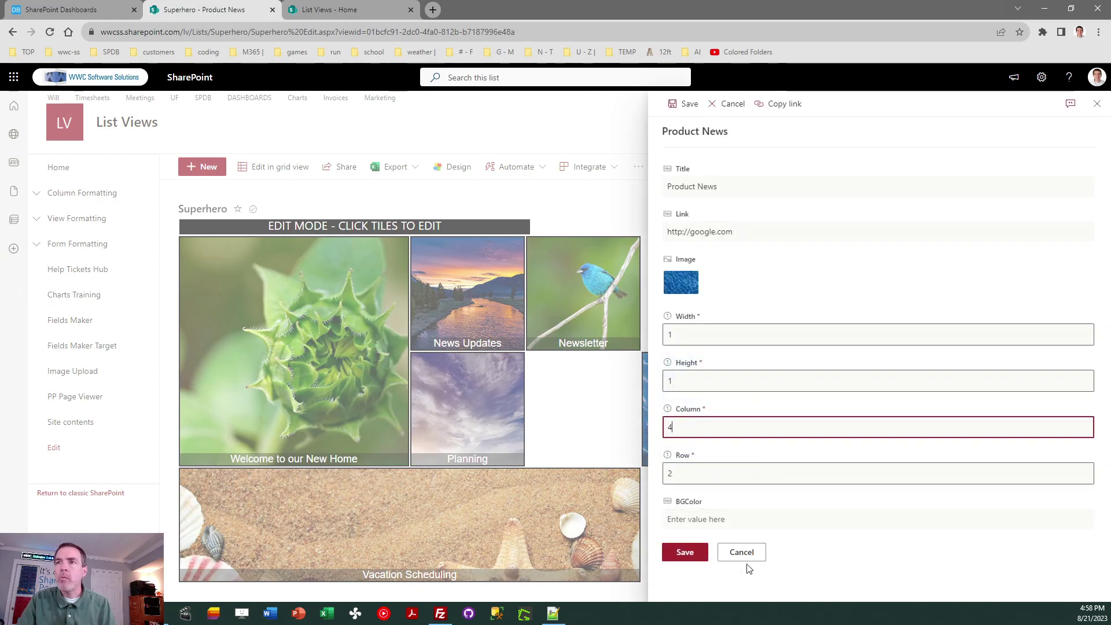
left_click(684, 551)
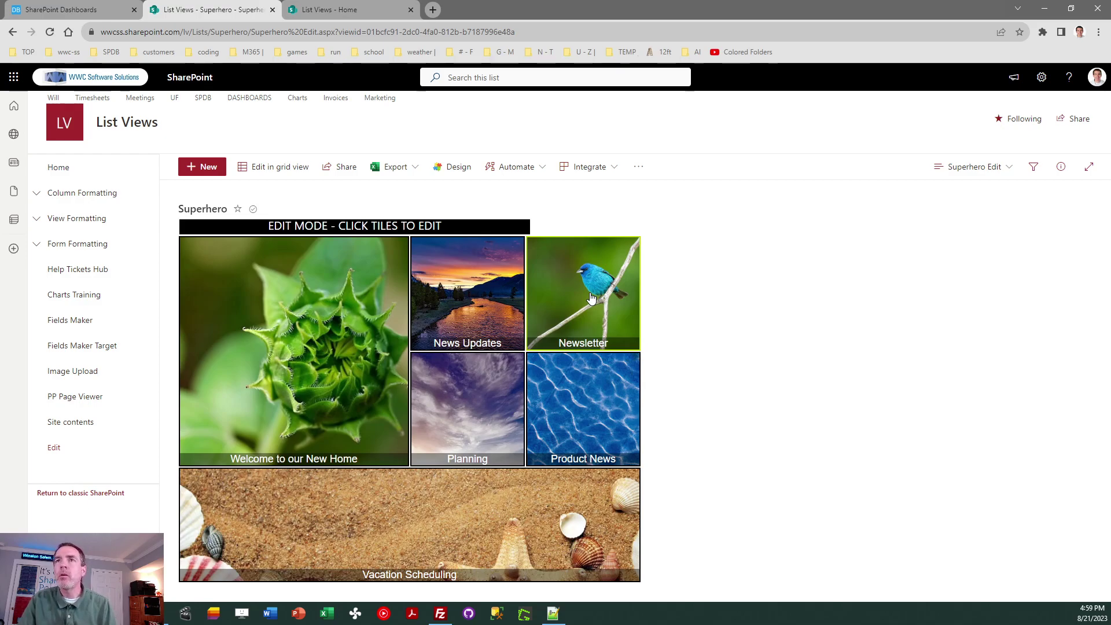
left_click(204, 166)
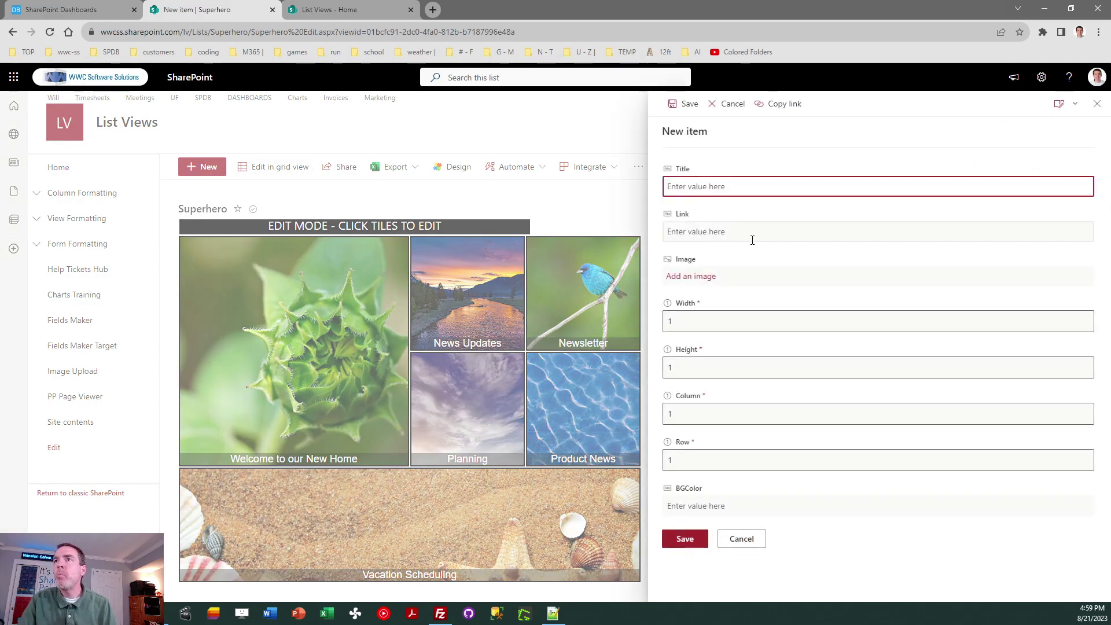
type("Newsletter")
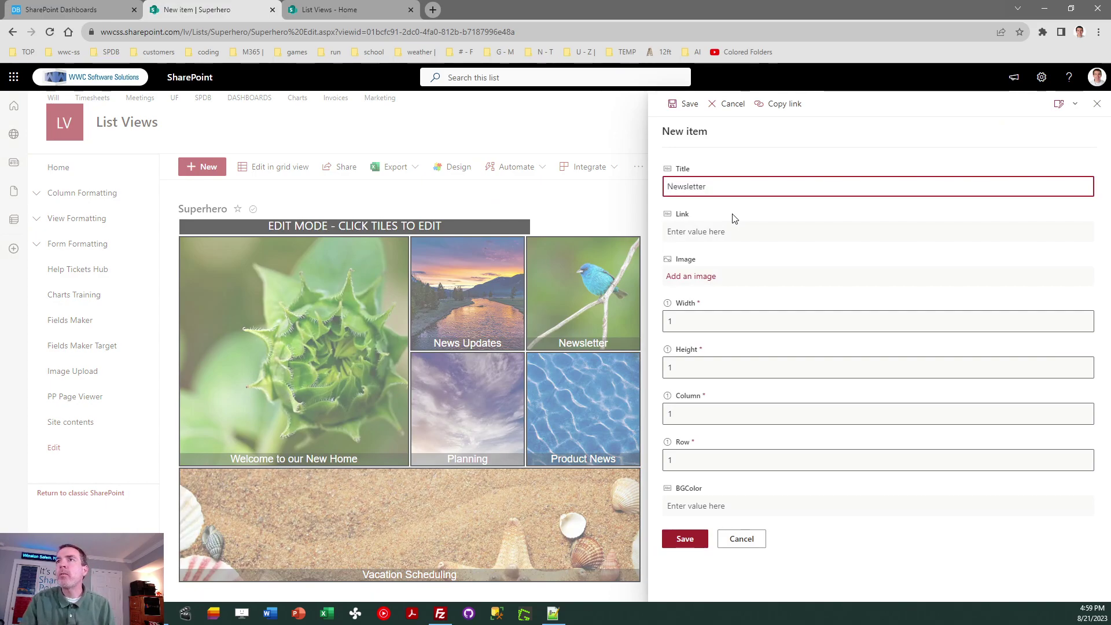
left_click(731, 232)
type("ht")
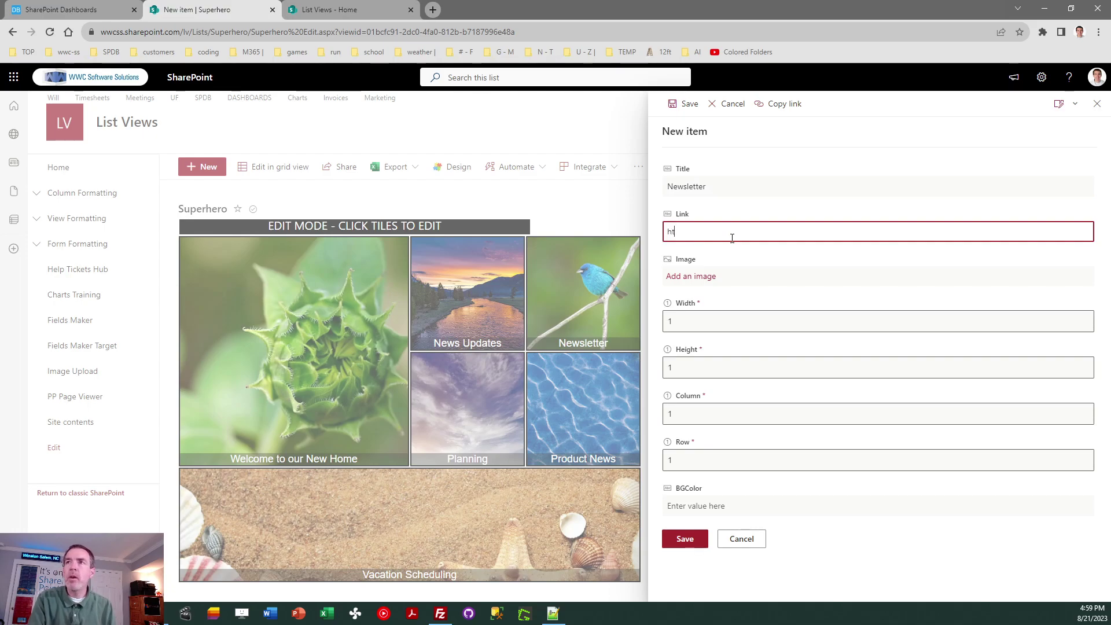
type("tps://google.com")
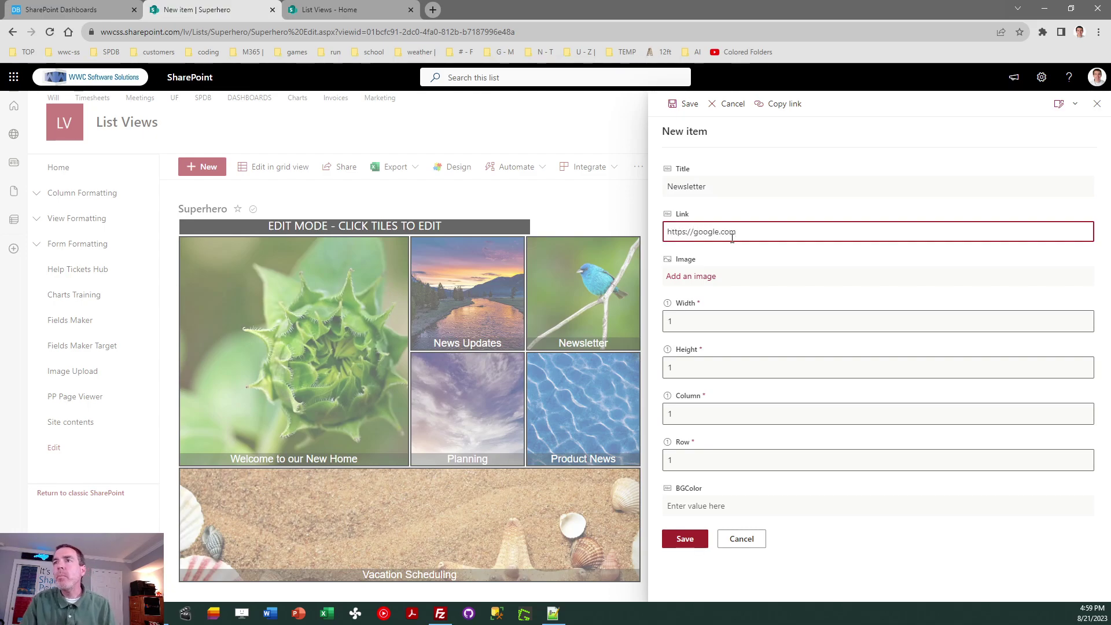
Set the new item's column to 5, height to 3 and BGColor to navy, and save it.
double_click(731, 413)
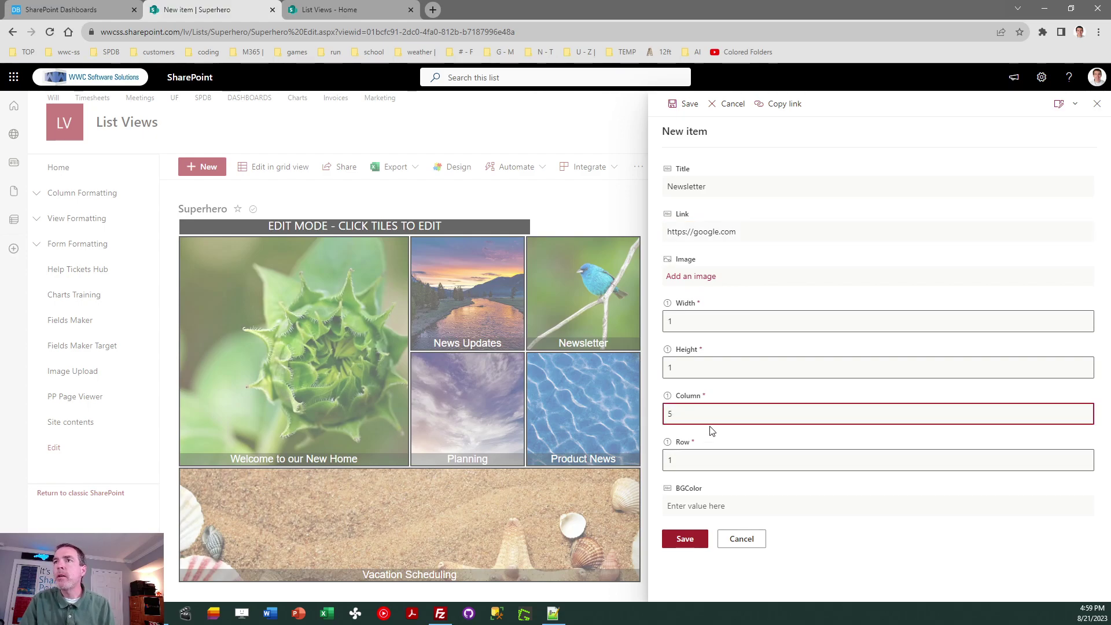
double_click(701, 374)
type("3")
left_click(727, 504)
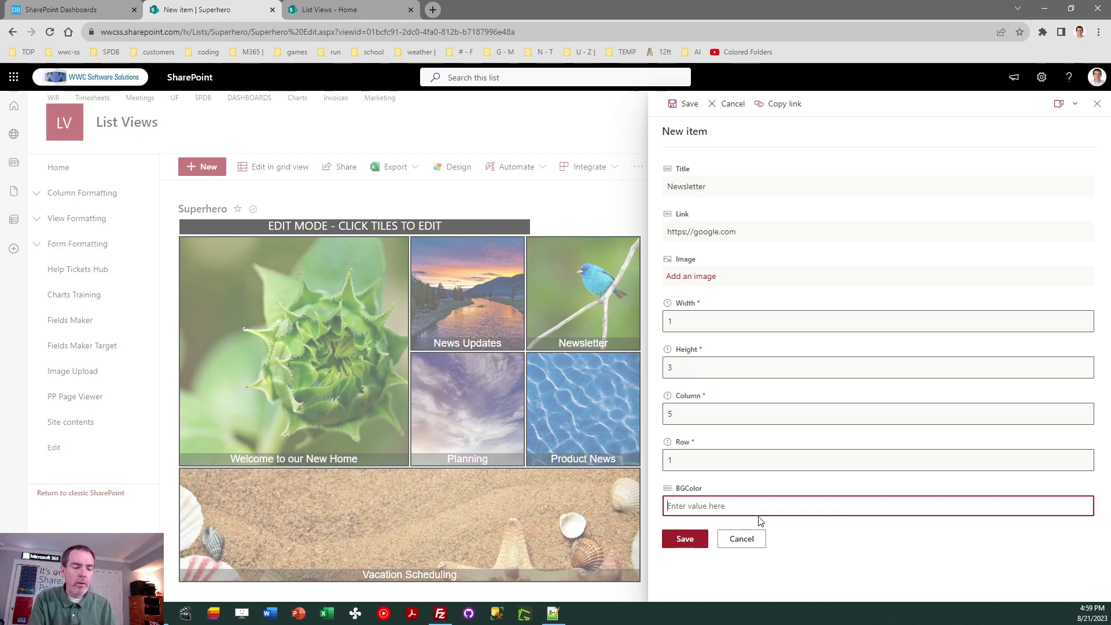
type("blue")
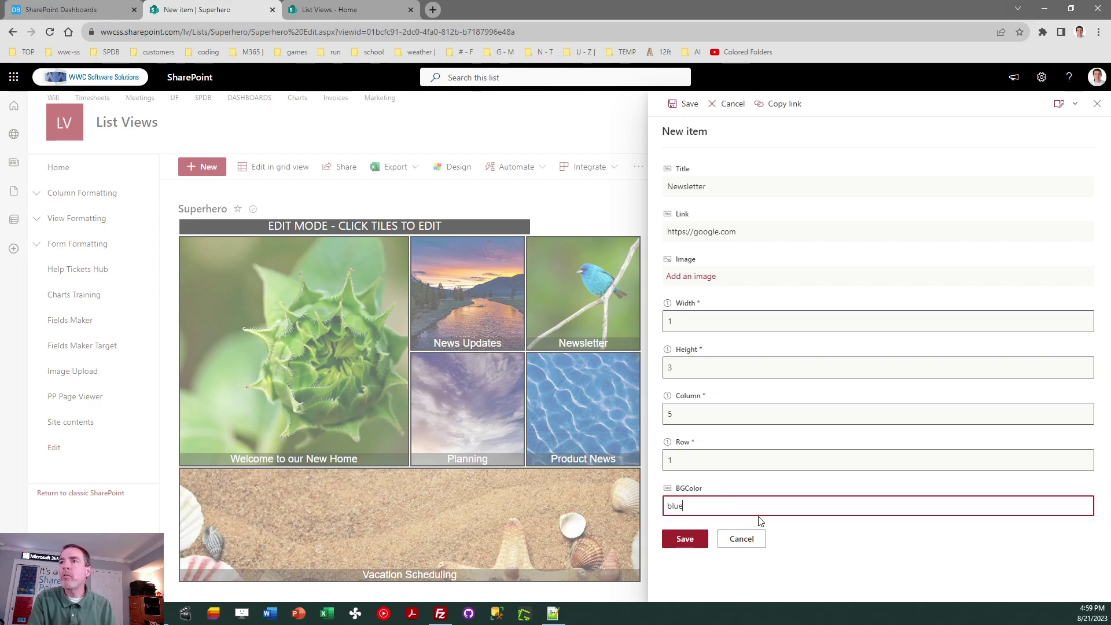
double_click(694, 506)
type("navy")
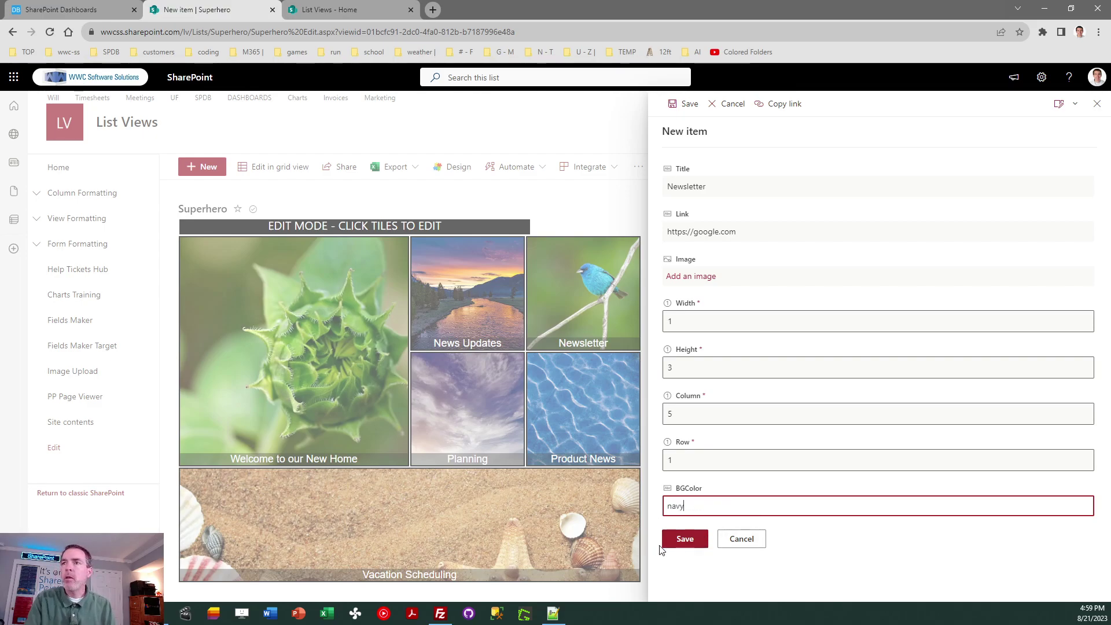
left_click(693, 546)
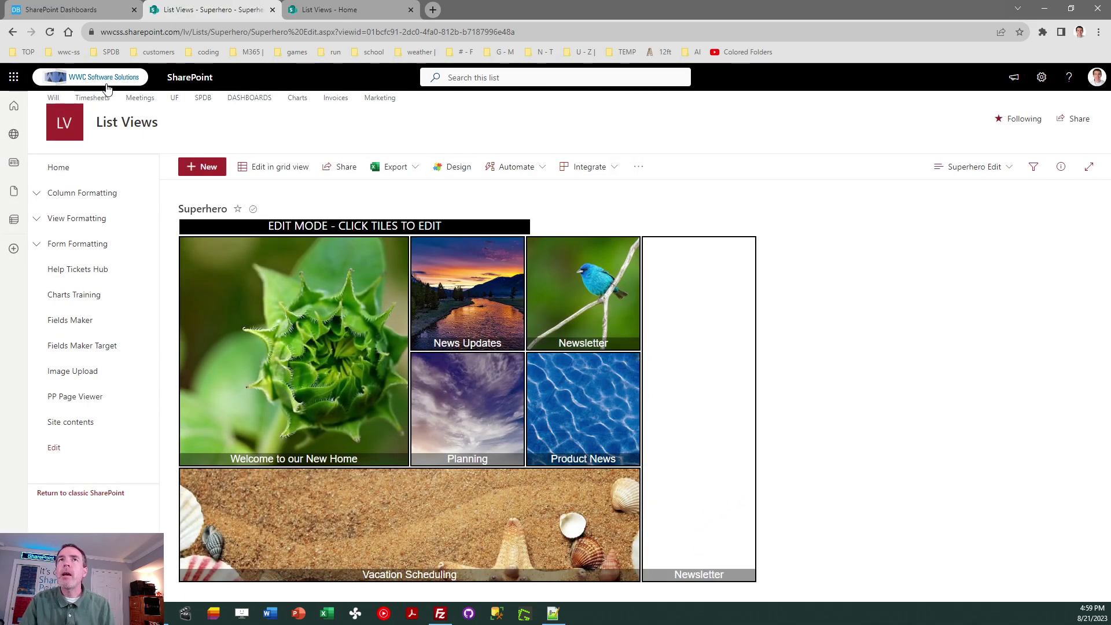
Reload the list page, then change the BGColor of the tall Newsletter tile to blue and save it.
left_click(50, 32)
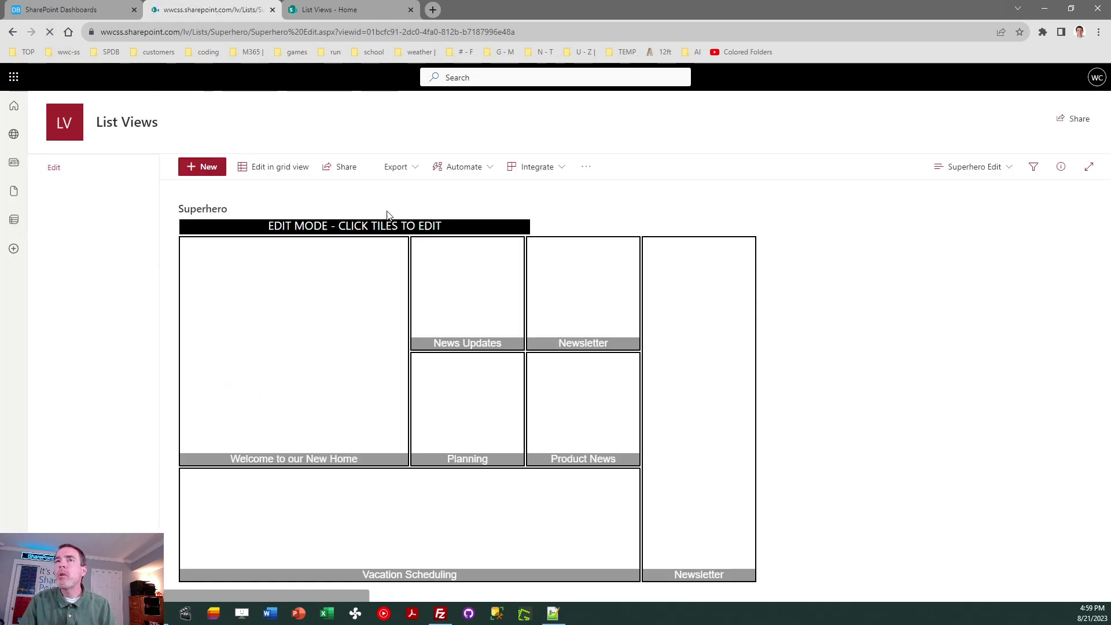
left_click(722, 407)
double_click(697, 506)
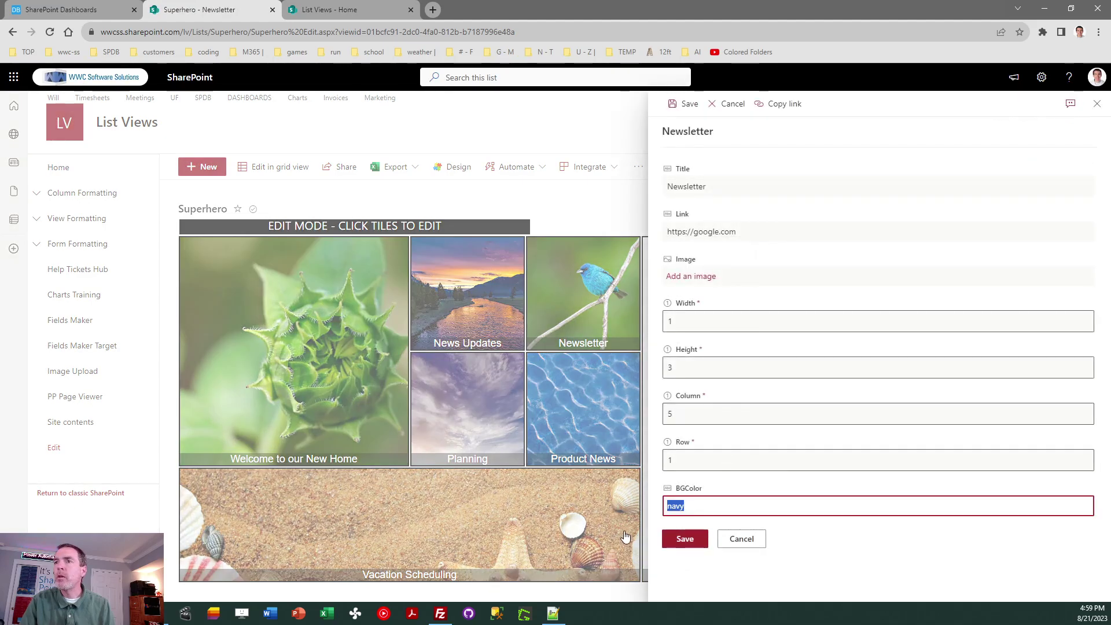
type("blue")
left_click(684, 538)
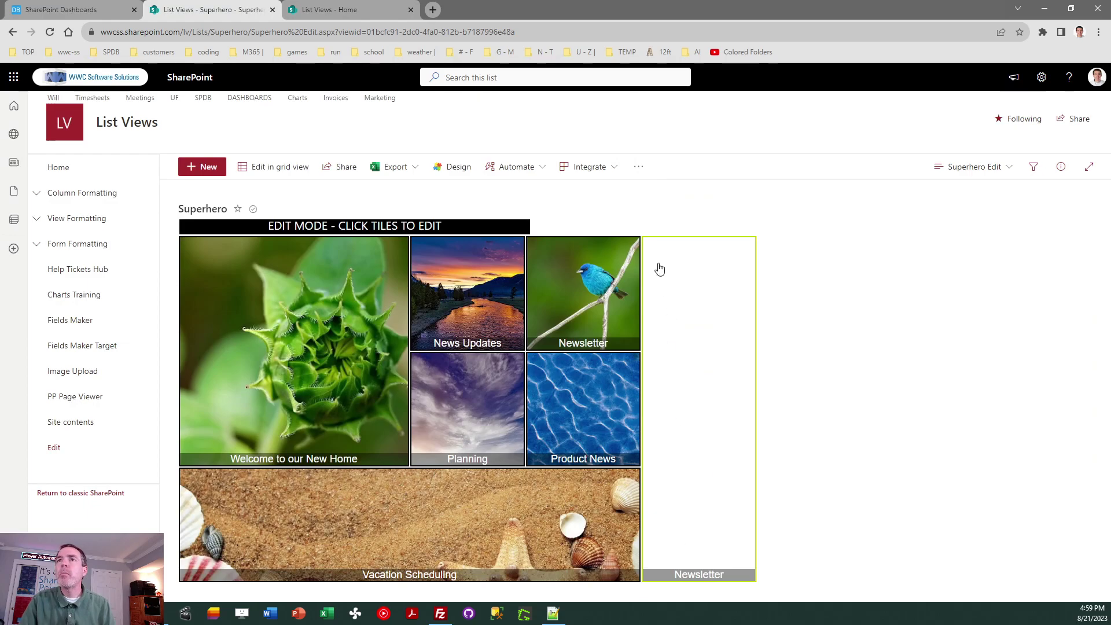
Display the list's Superhero view, then return to the Superhero Edit view to check the tall Newsletter tile's background colour.
left_click(966, 168)
left_click(974, 296)
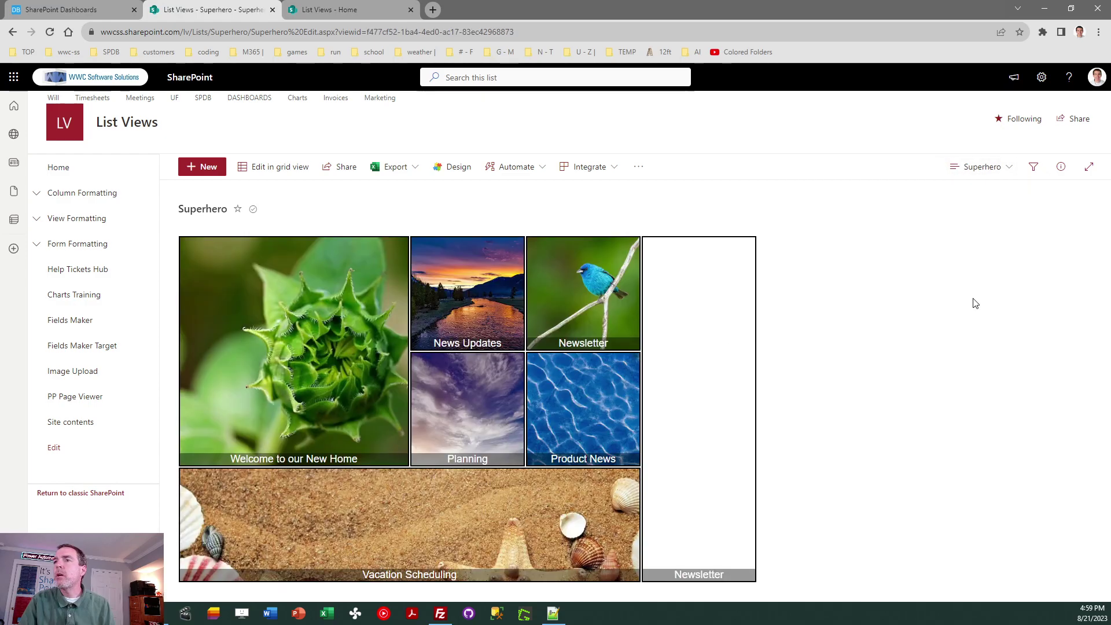
left_click(967, 166)
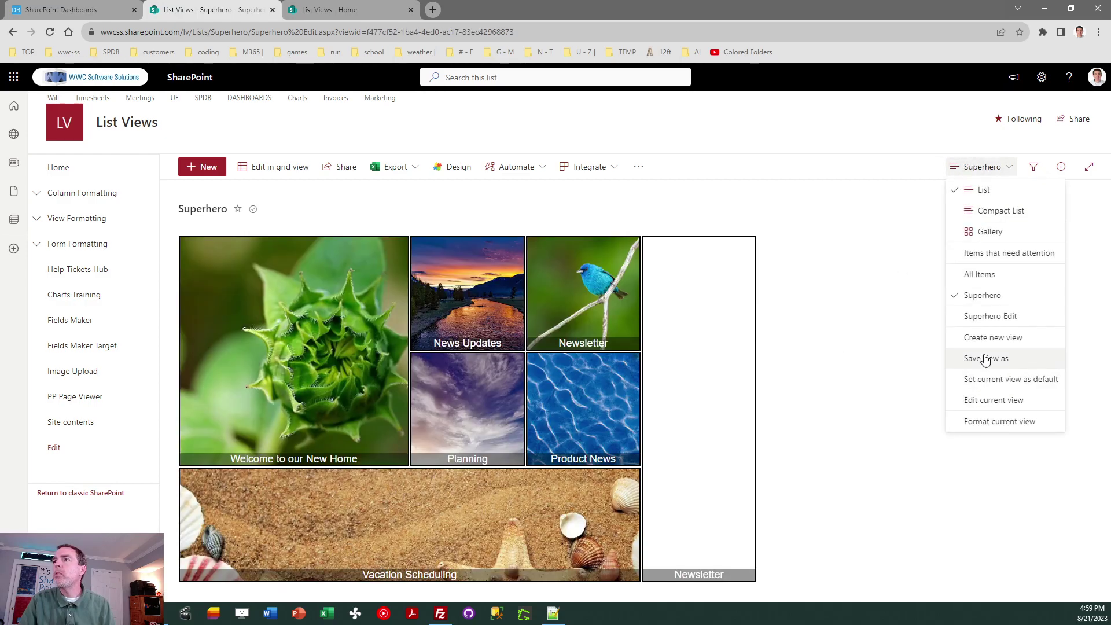
left_click(985, 320)
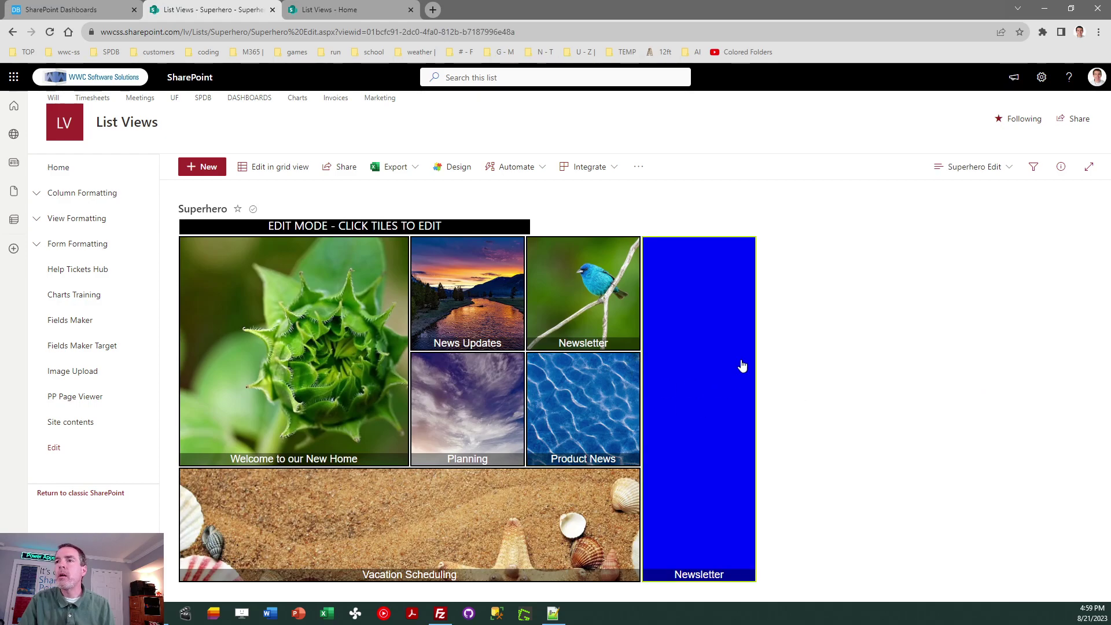
Add the image ama-dablam-2064522_1280.jpg to the tall Newsletter tile, save it, and display the Superhero view.
left_click(700, 368)
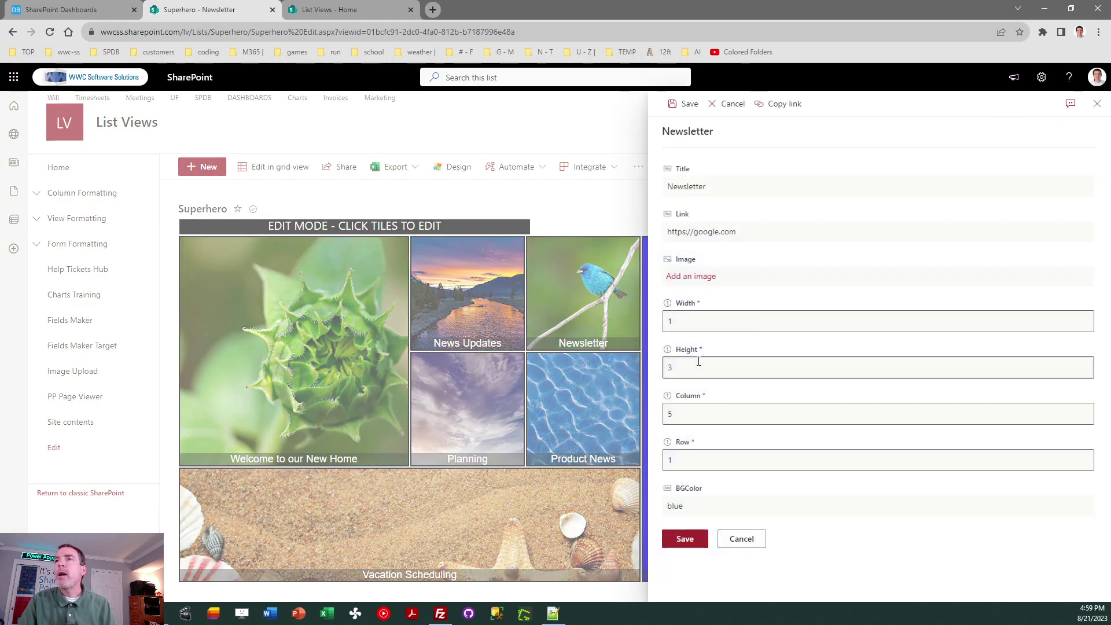
left_click(698, 280)
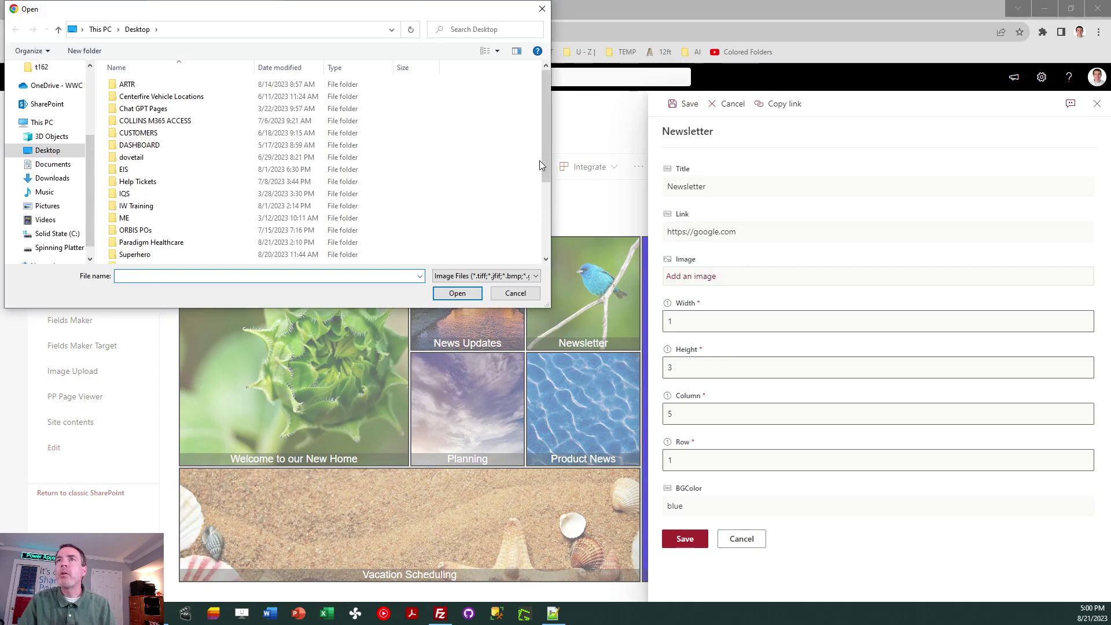
left_click_drag(548, 138, 552, 211)
left_click(229, 173)
left_click(455, 294)
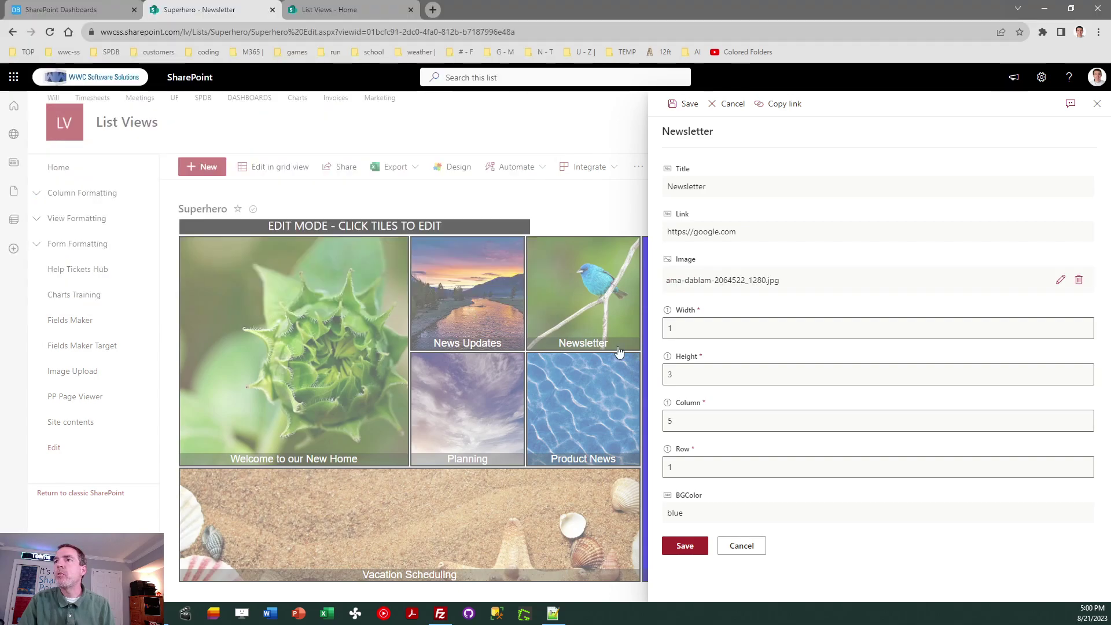
left_click(684, 547)
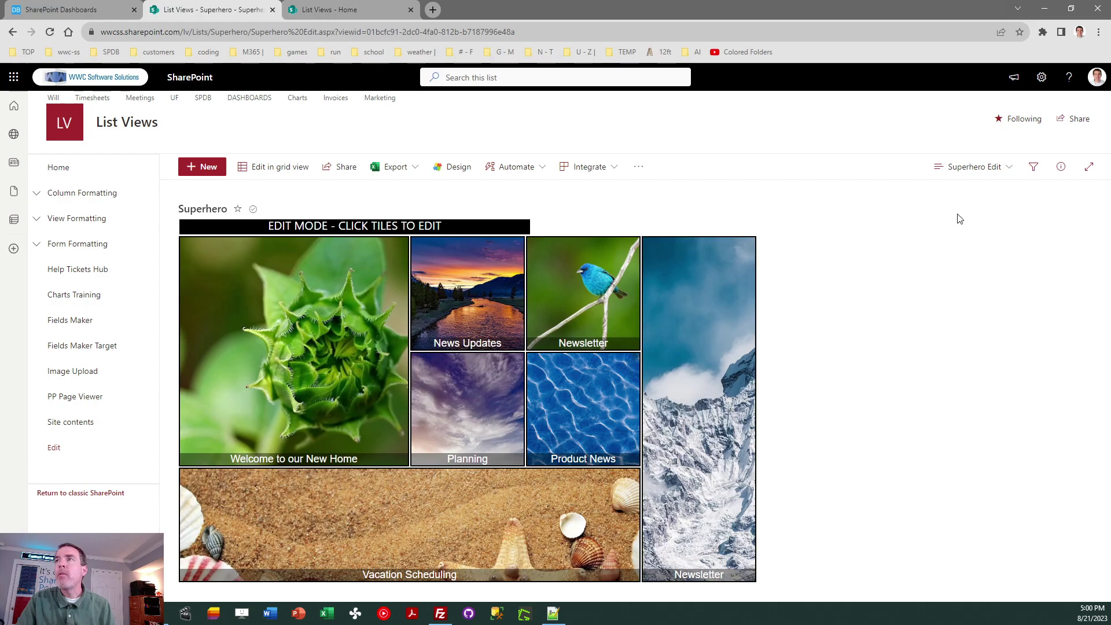
left_click(985, 166)
left_click(974, 295)
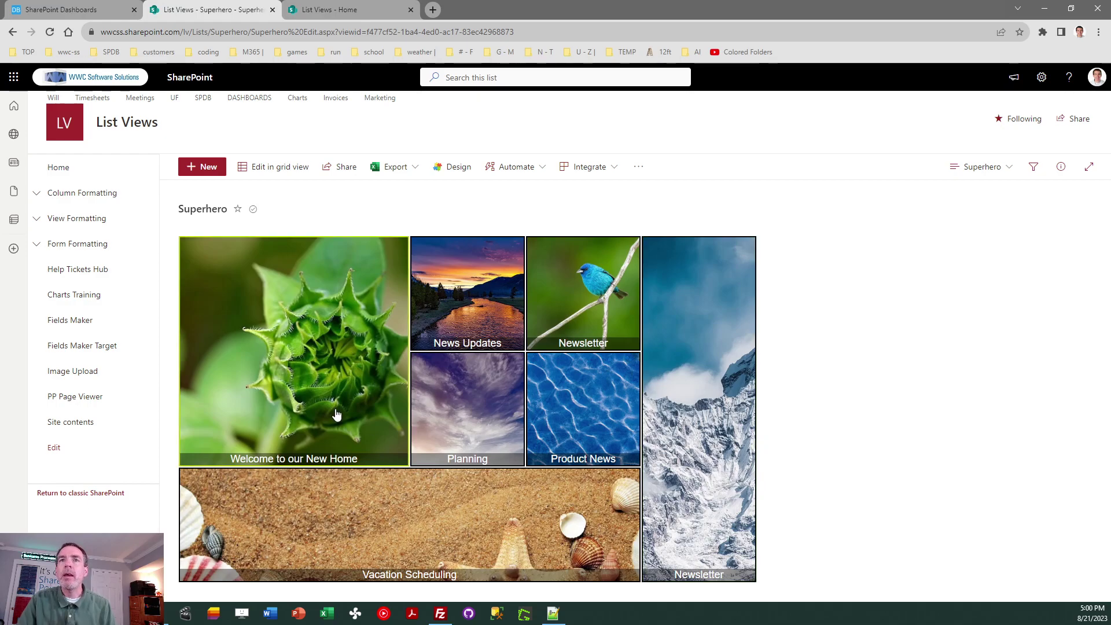
Create a new site page from the site contents and title it New.
left_click(64, 422)
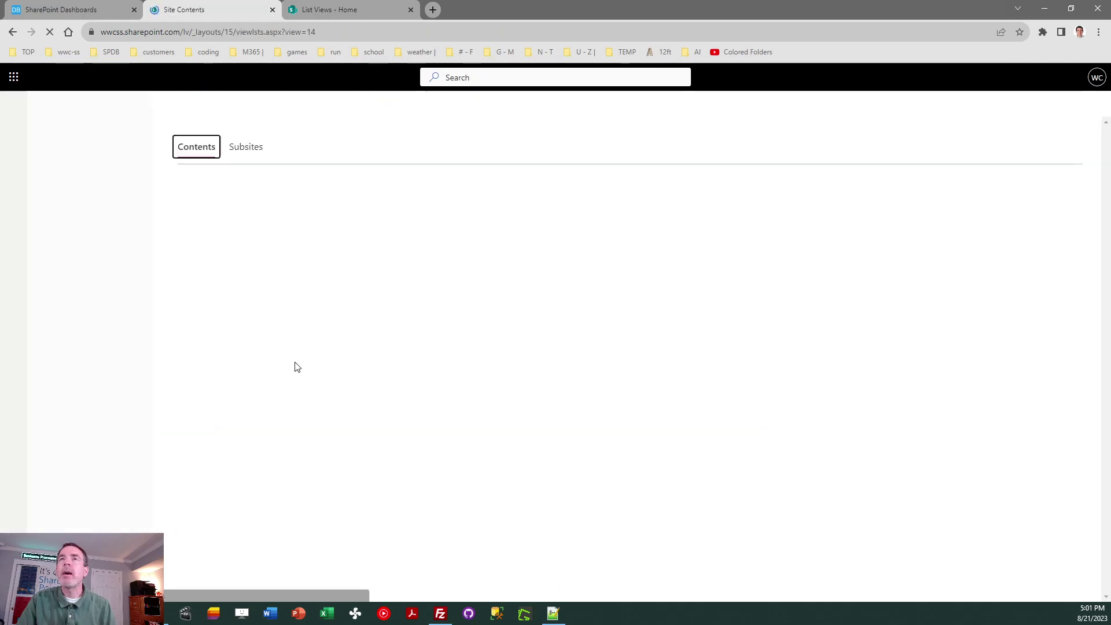
left_click(199, 166)
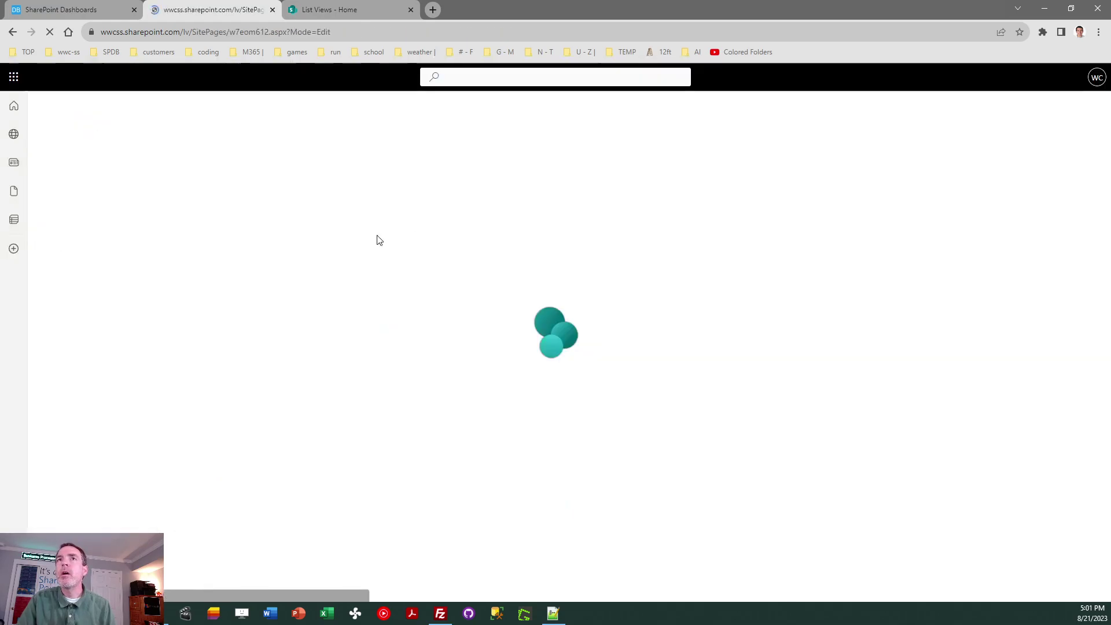
type("New S")
key("BackSpace")
key("BackSpace")
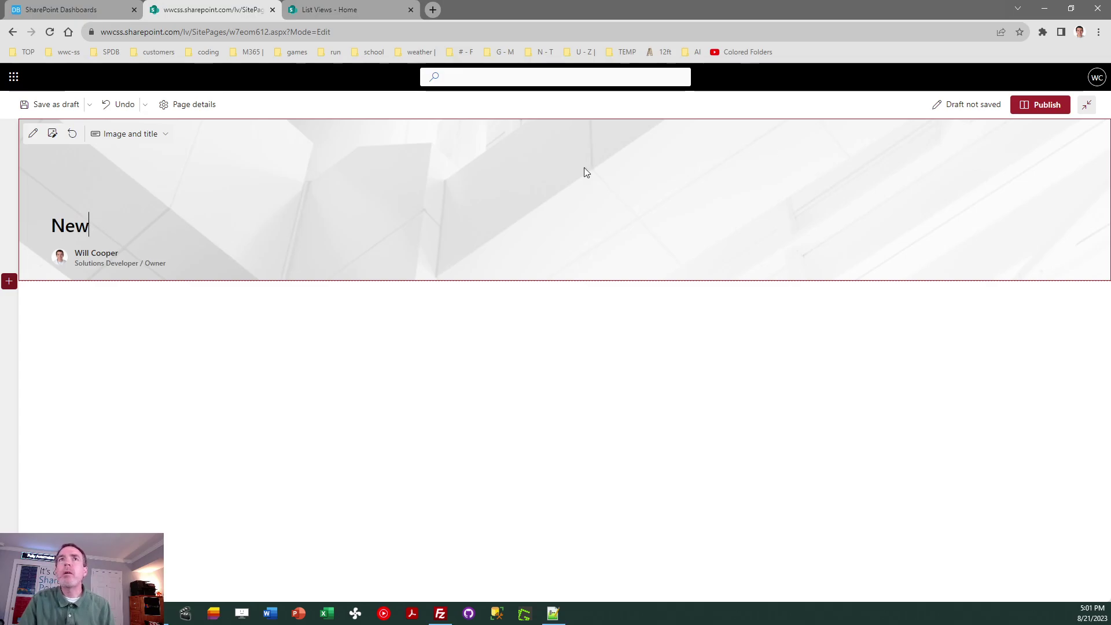
Try to save the new page as a draft and publish it.
left_click(120, 107)
left_click(55, 105)
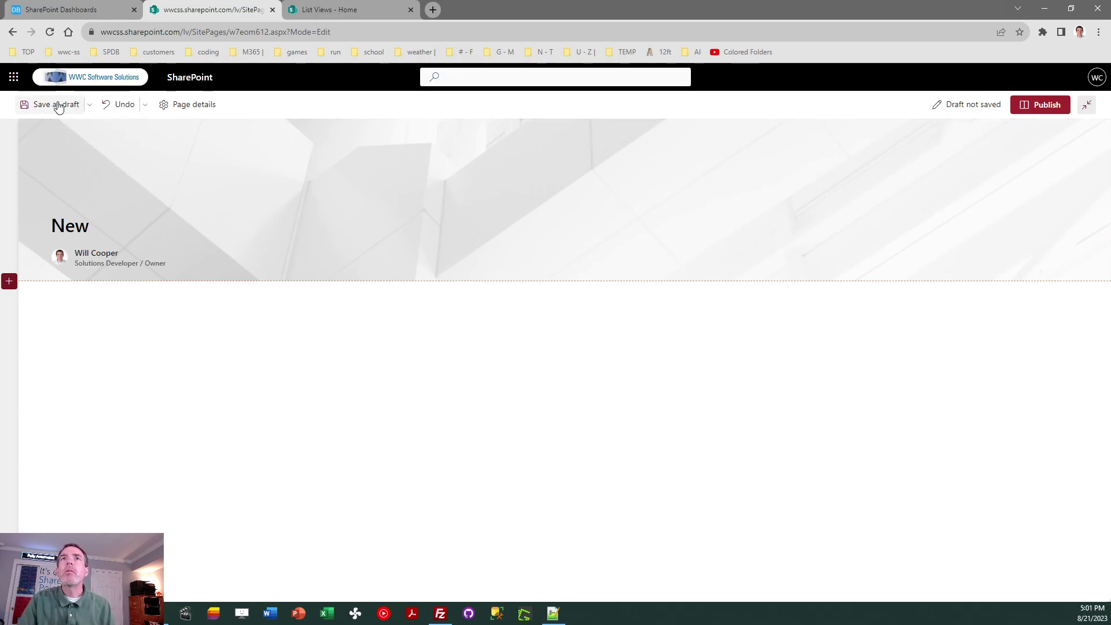
left_click(623, 363)
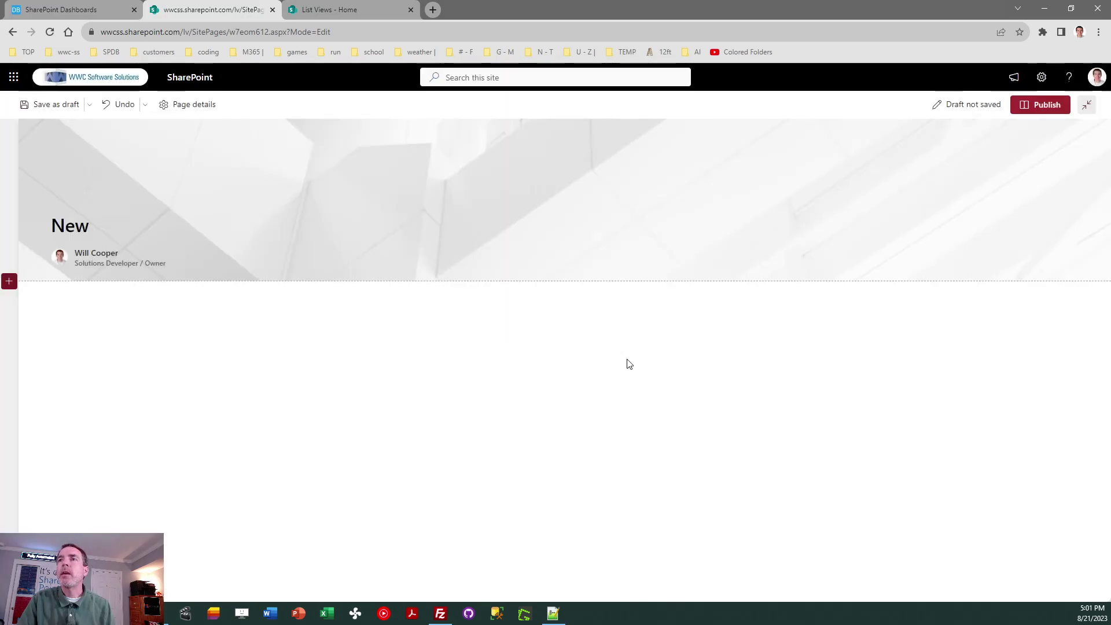
left_click(180, 181)
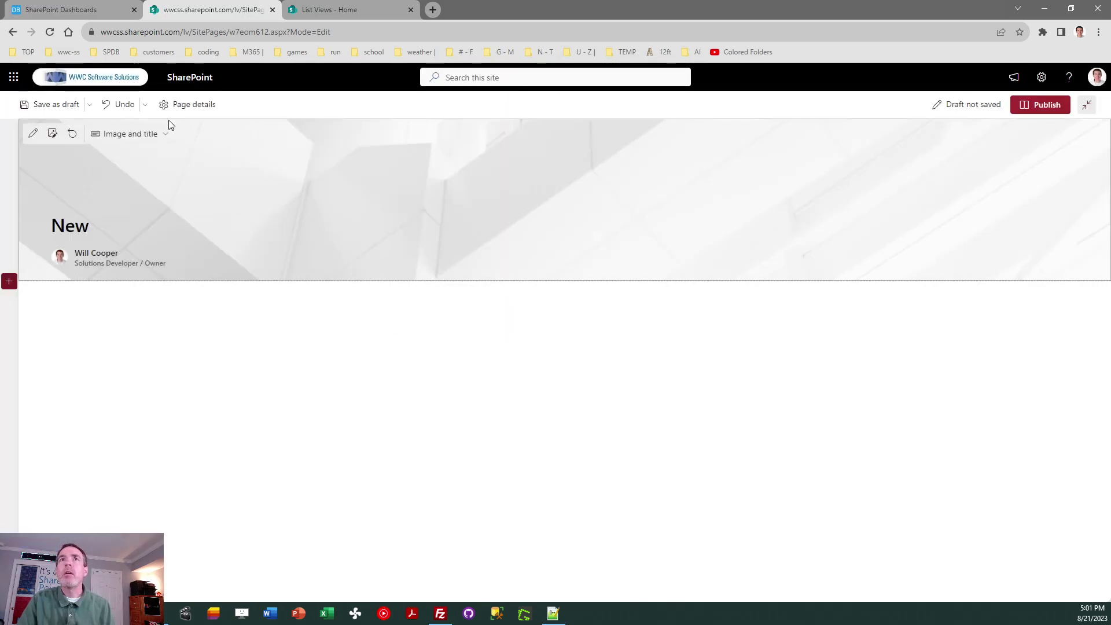
left_click(1041, 105)
left_click(610, 376)
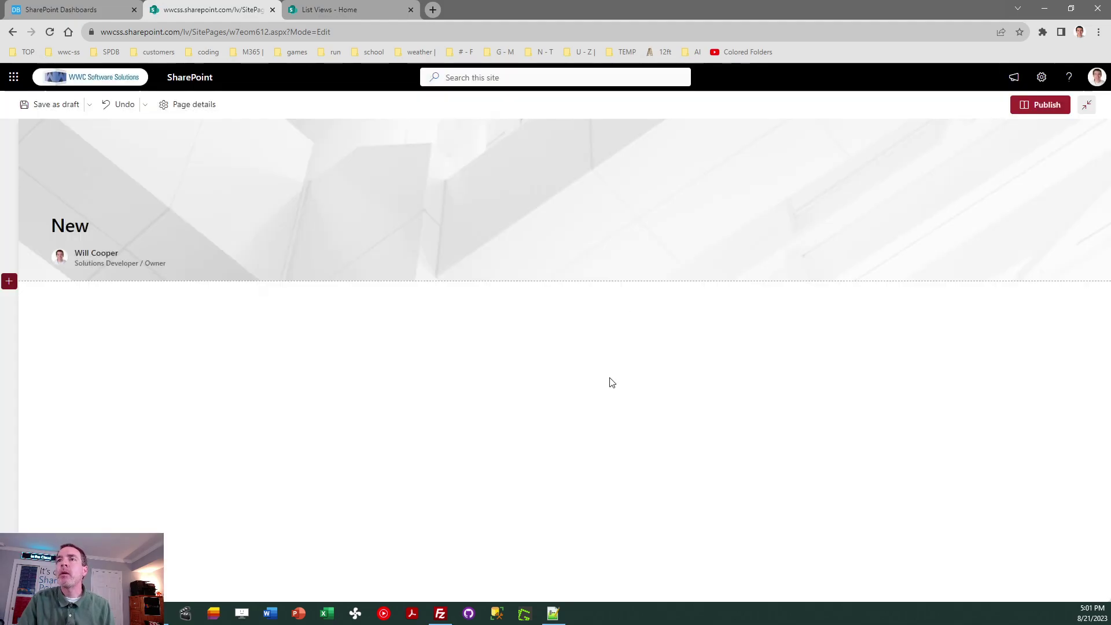
Return to the site contents, open the Site Pages library and check the page behind Home.aspx.
left_click(12, 32)
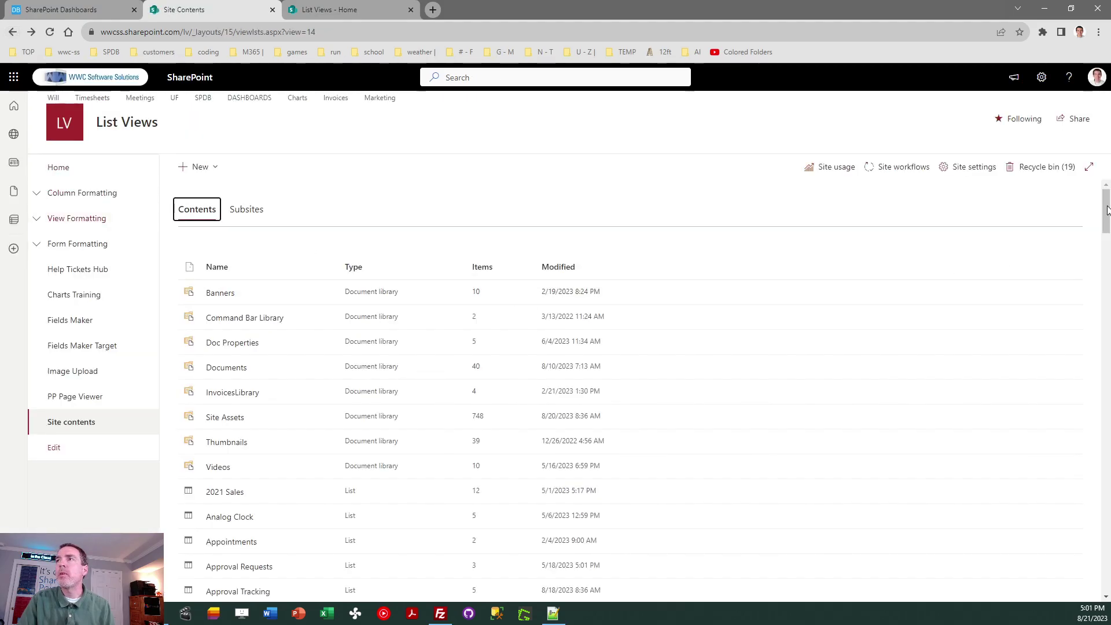
left_click_drag(1105, 211, 1107, 446)
left_click_drag(1108, 486, 1108, 557)
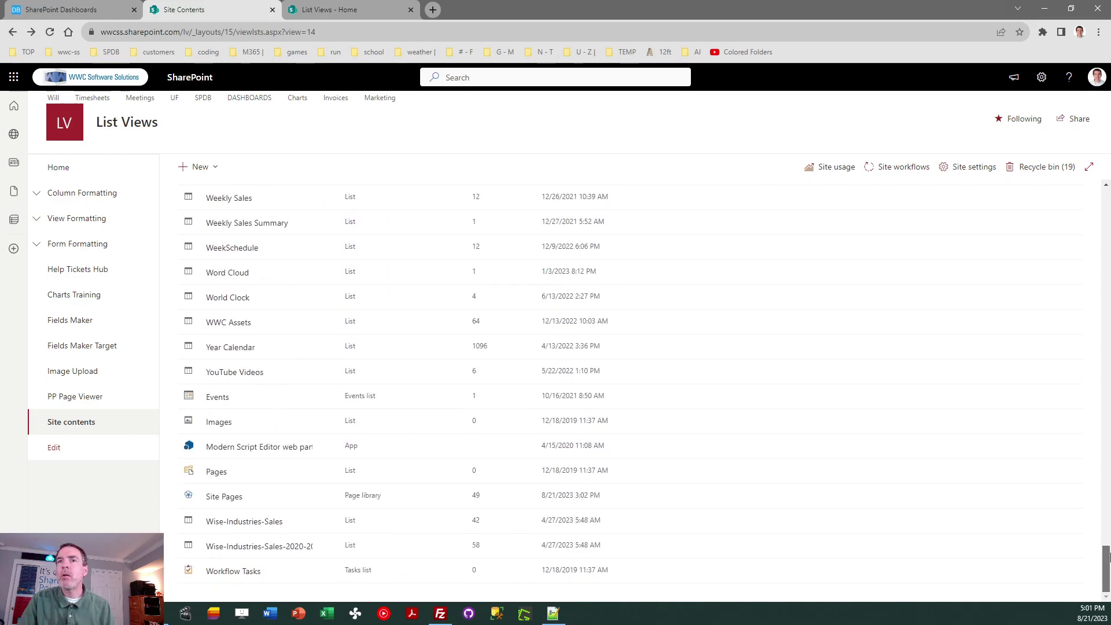
left_click(224, 497)
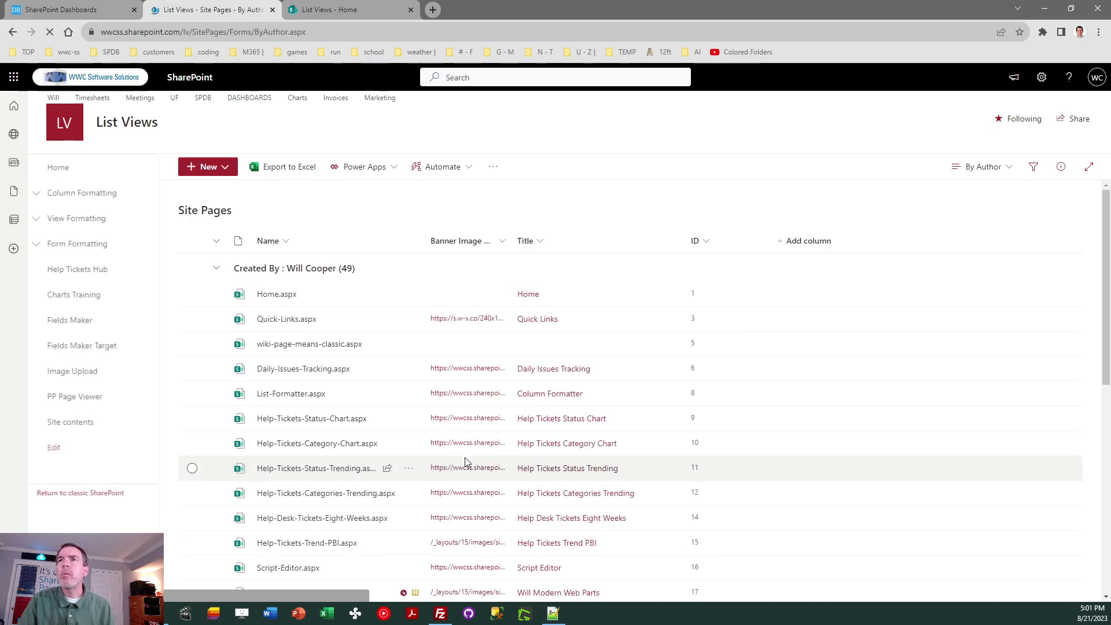
left_click(272, 298)
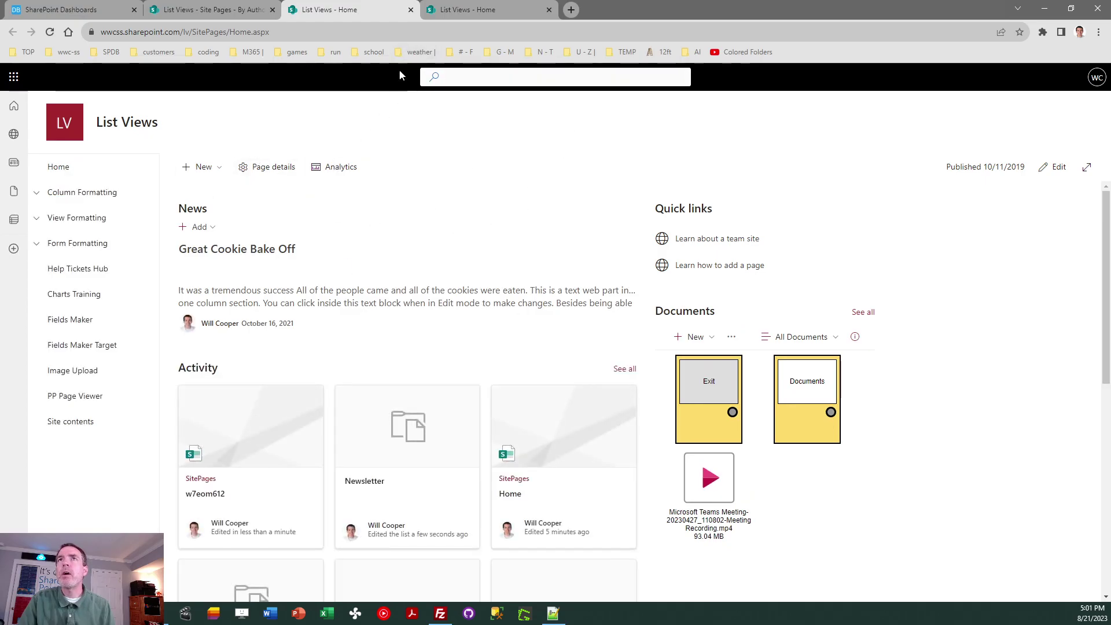
left_click(410, 10)
Copy Home.aspx into the same Site Pages library.
left_click(408, 295)
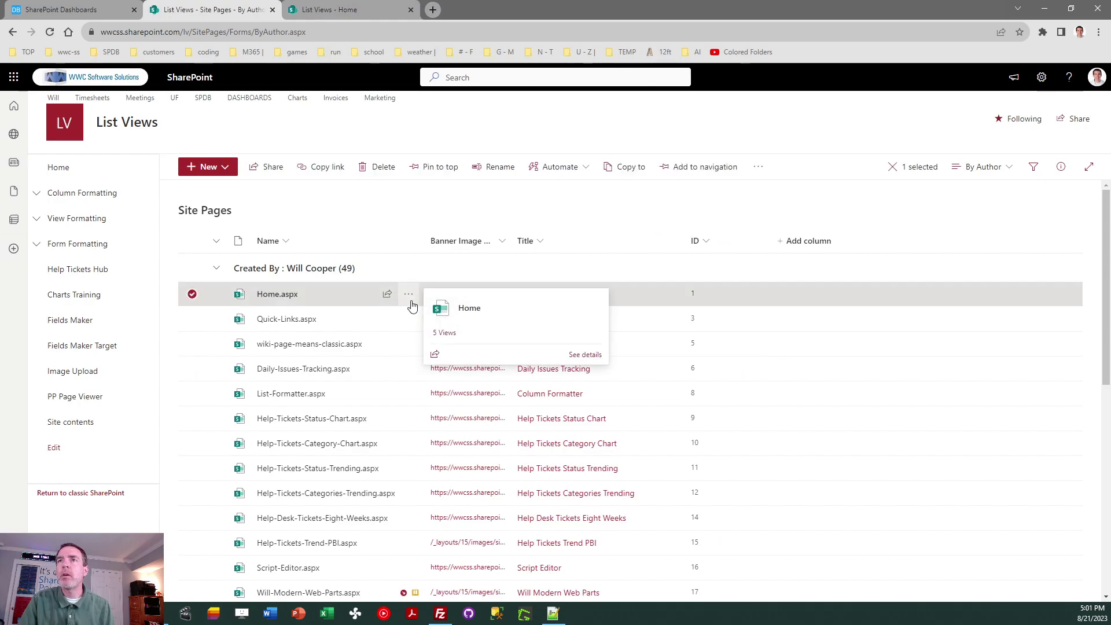
left_click(469, 461)
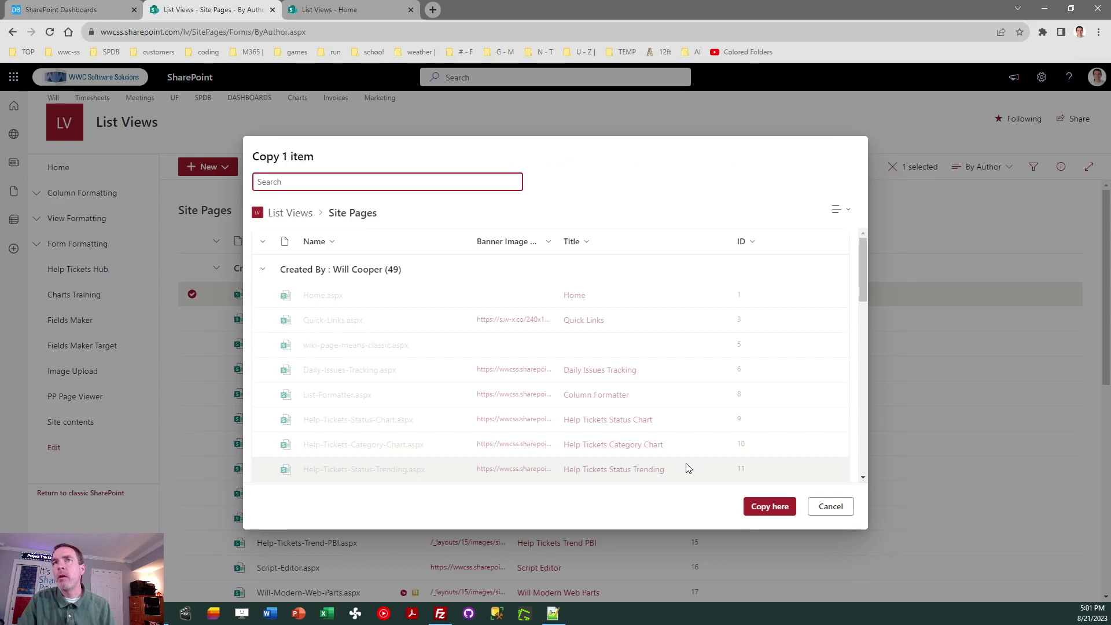
left_click(769, 506)
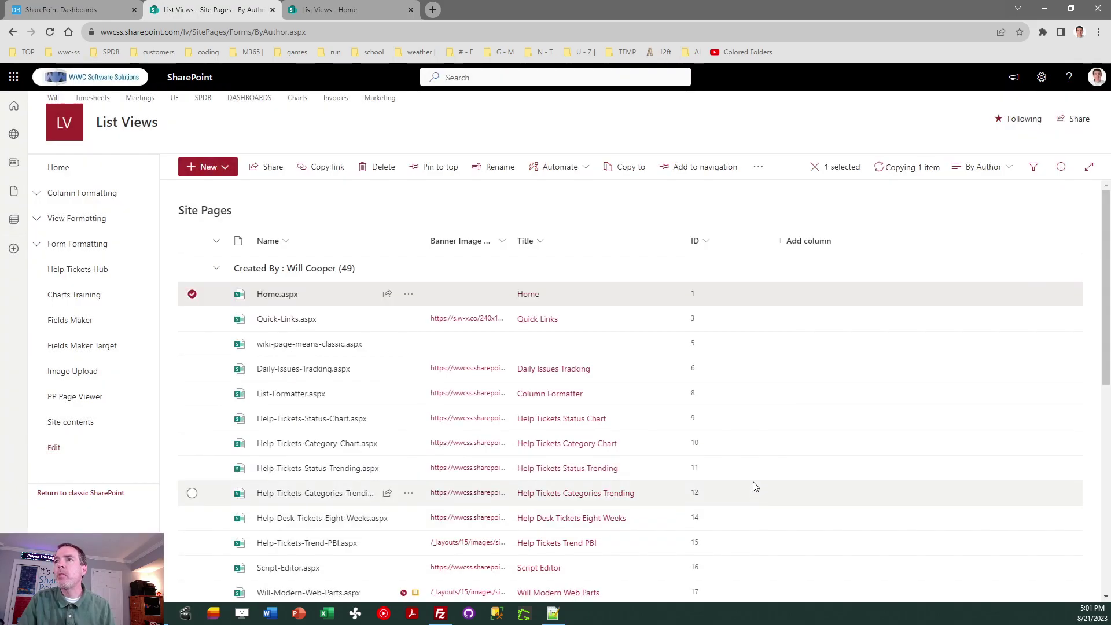
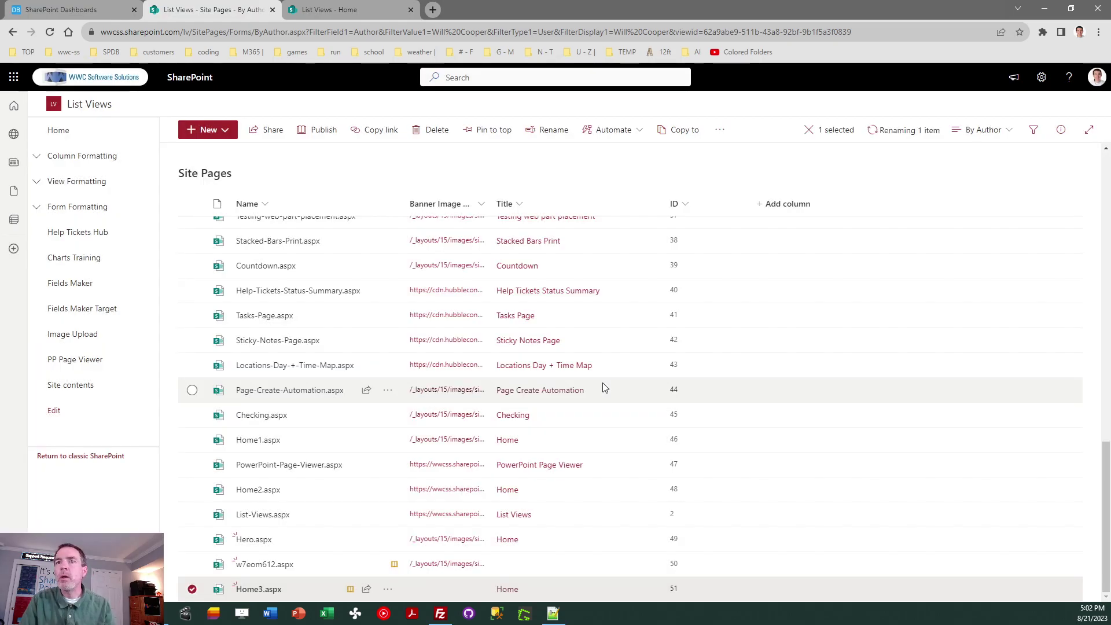
Open the superhero-home.aspx page from the Site Pages library and start editing it.
scroll(616, 527, "down", 10)
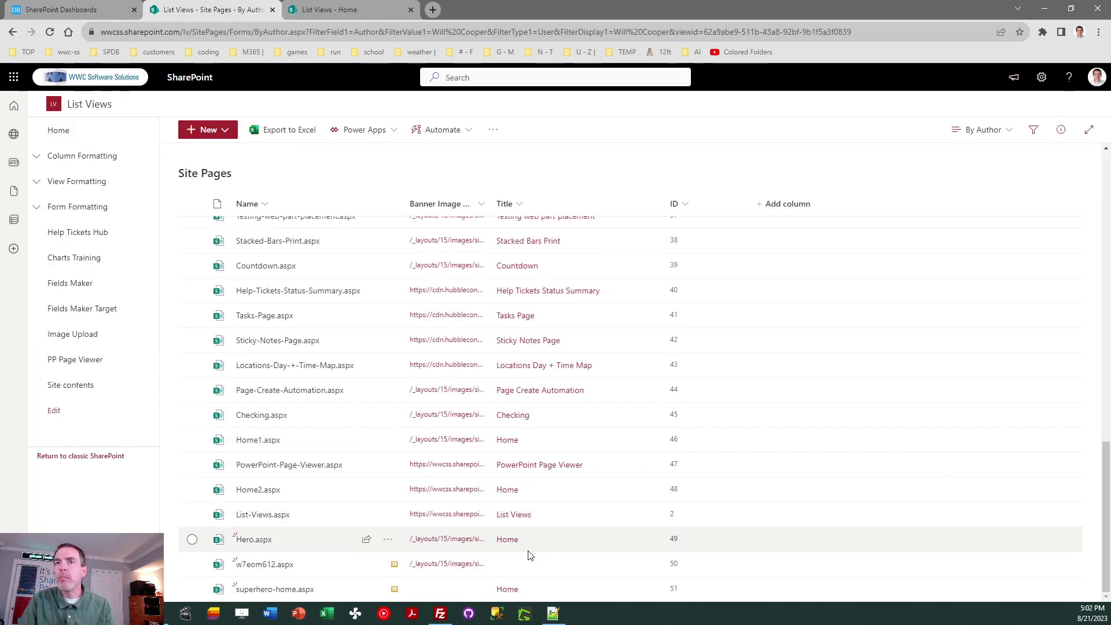
left_click(258, 595)
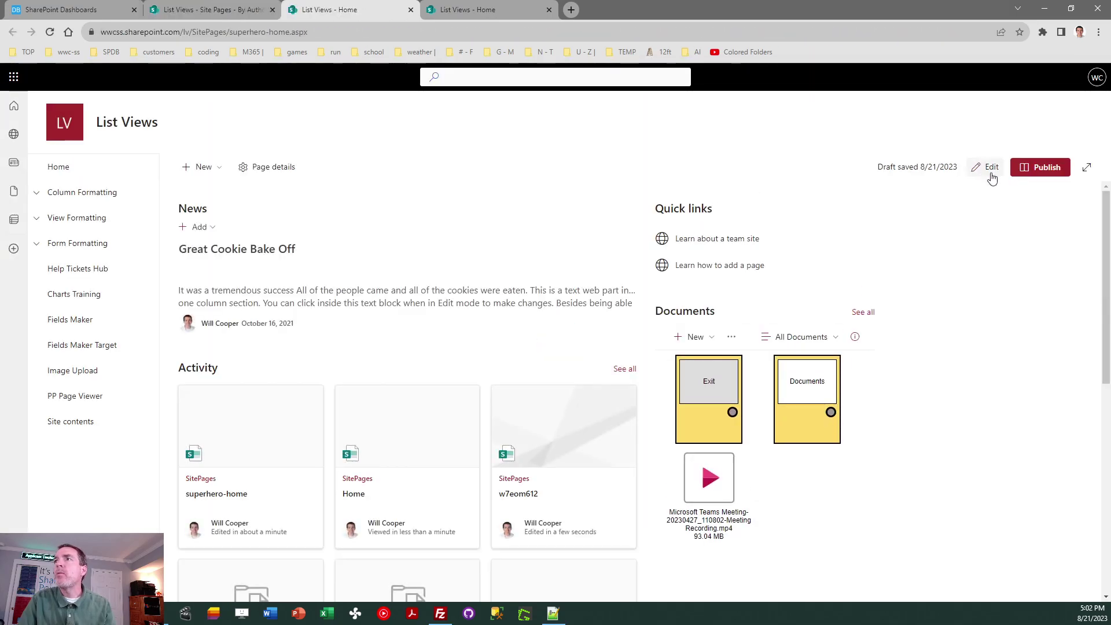
left_click(990, 173)
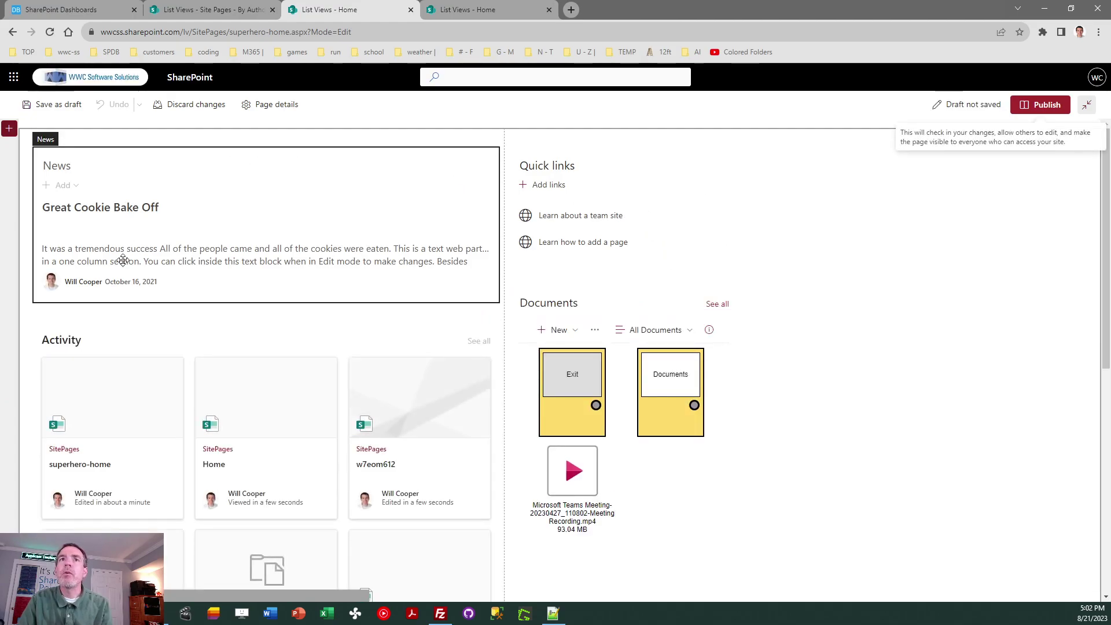
Change the page section's layout to one column.
left_click(160, 137)
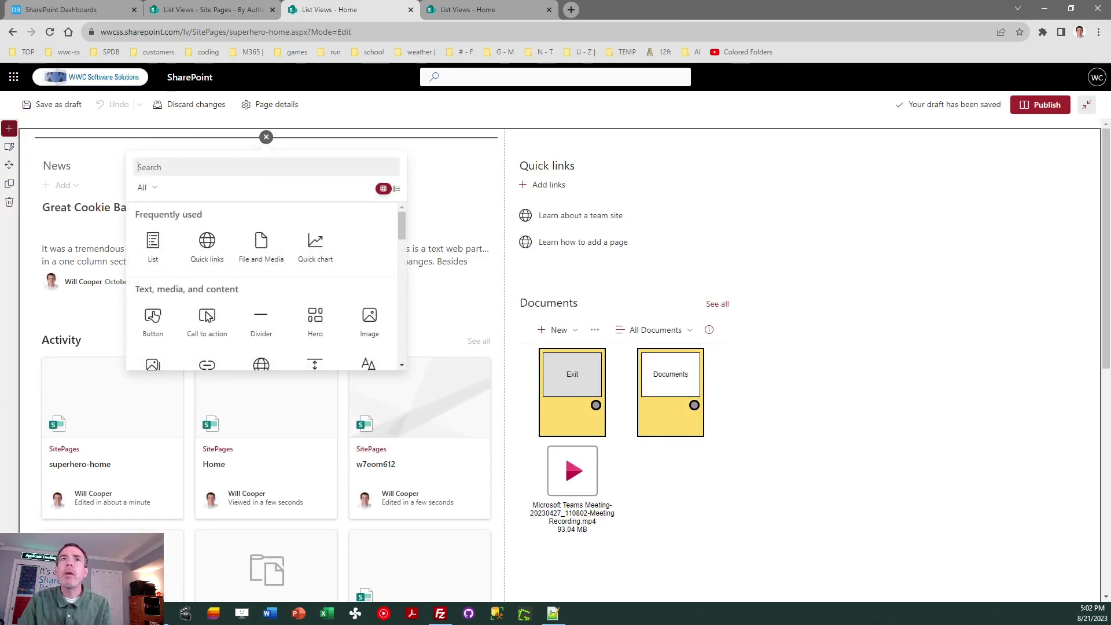
left_click(9, 146)
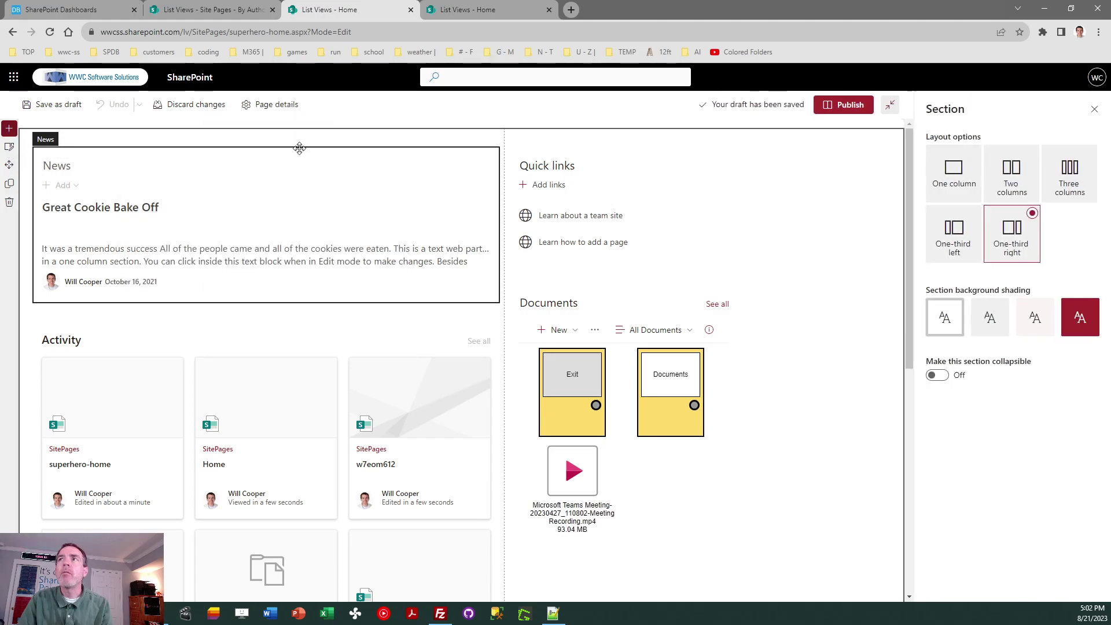
left_click(953, 171)
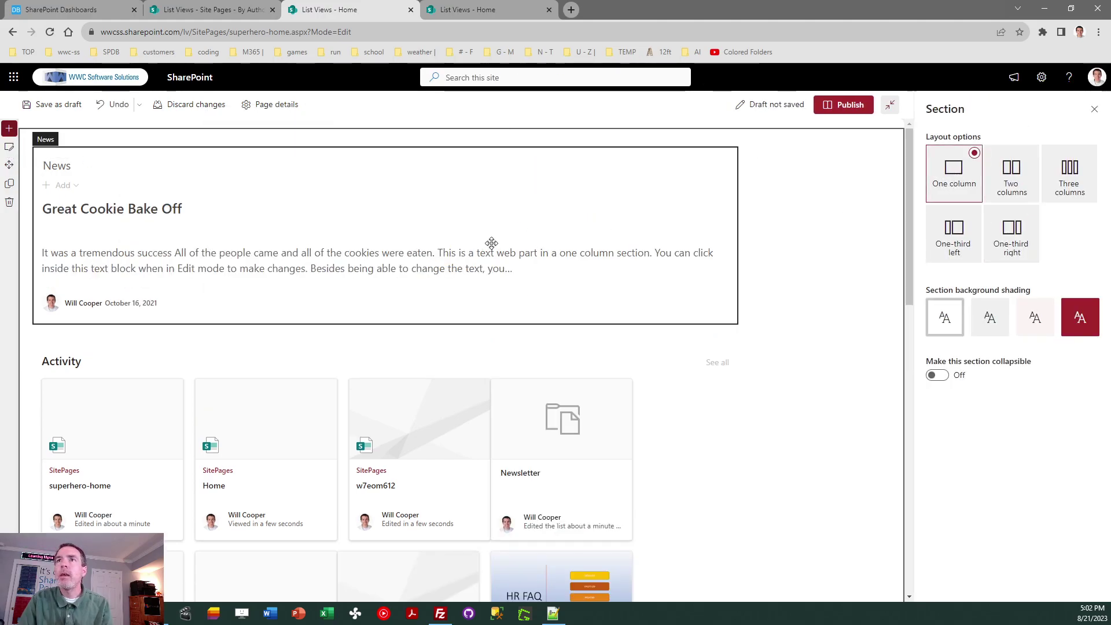
Delete the News, Activity, Quick links and Documents web parts from the page.
left_click(371, 211)
left_click(105, 136)
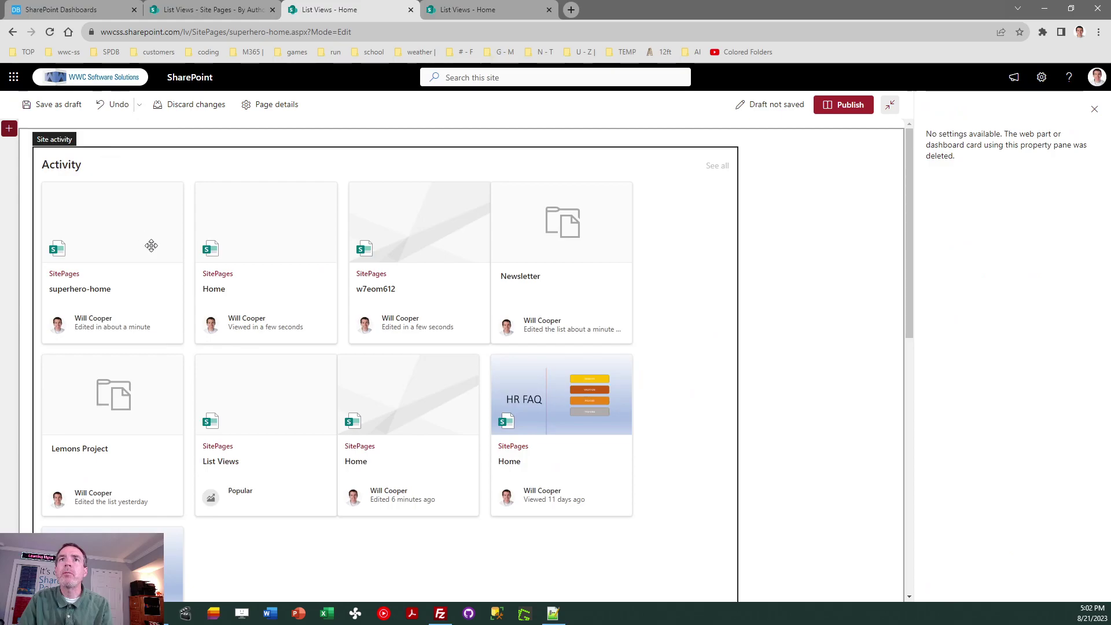
left_click(172, 165)
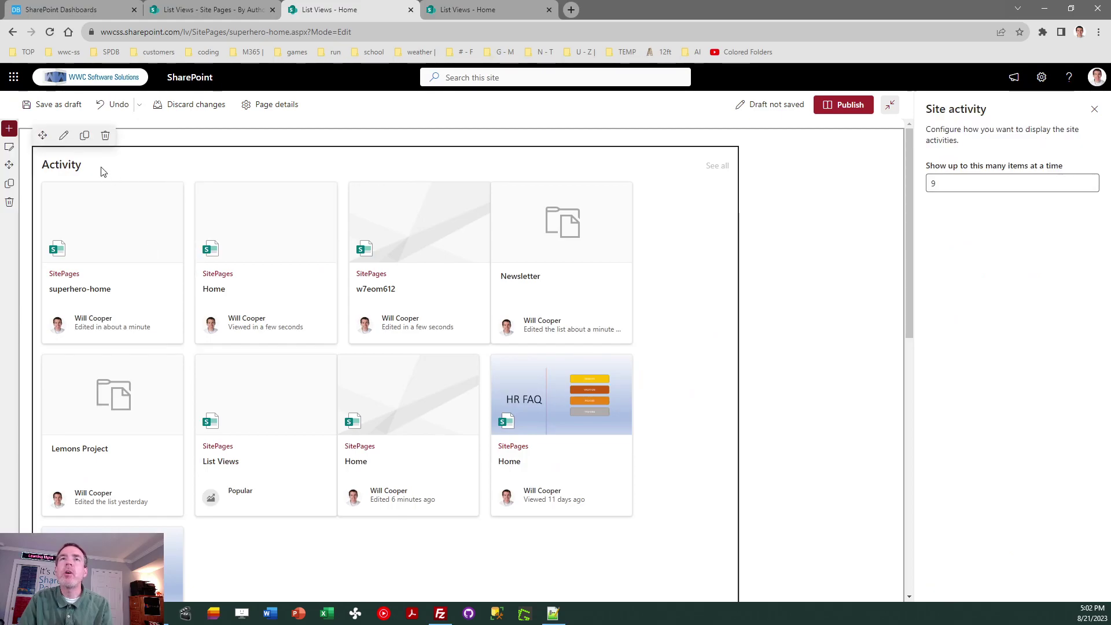
left_click(105, 135)
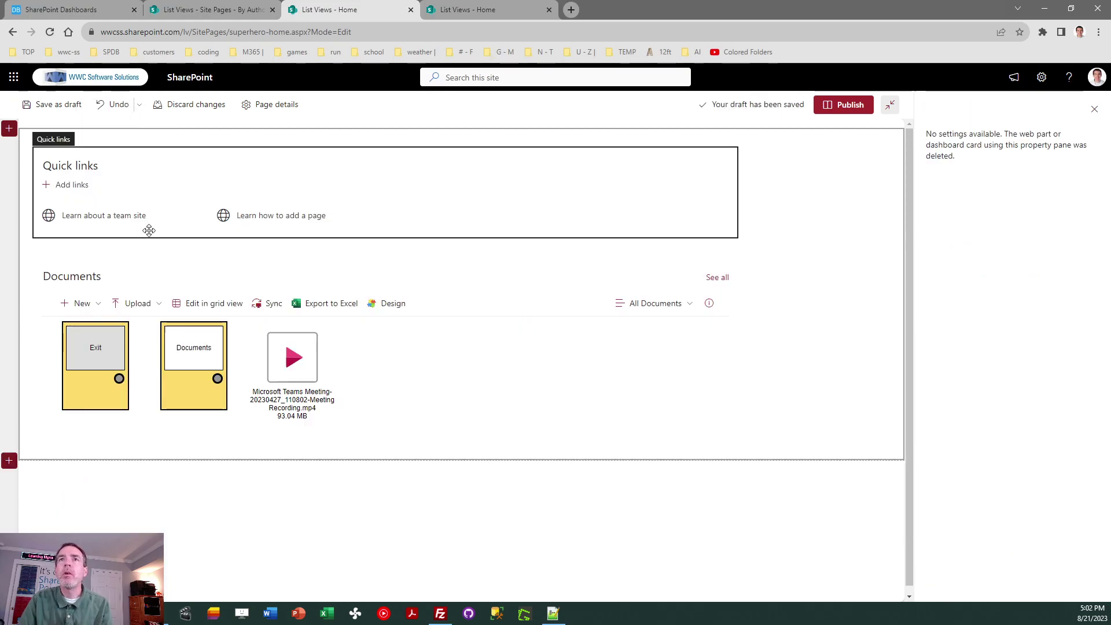
left_click(148, 159)
left_click(105, 136)
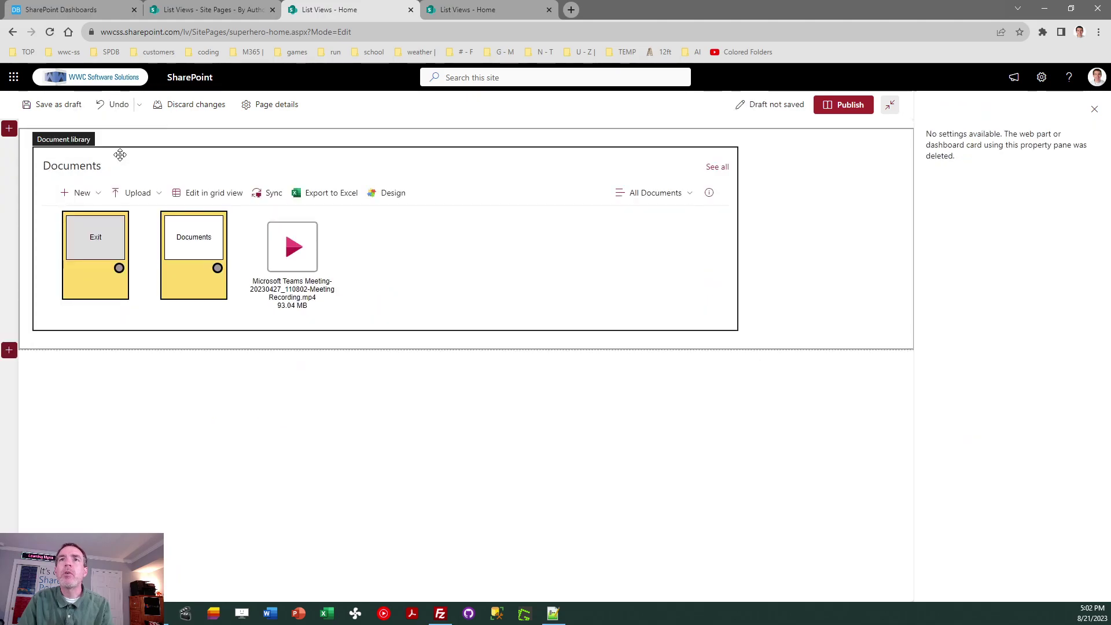
left_click(155, 163)
left_click(105, 137)
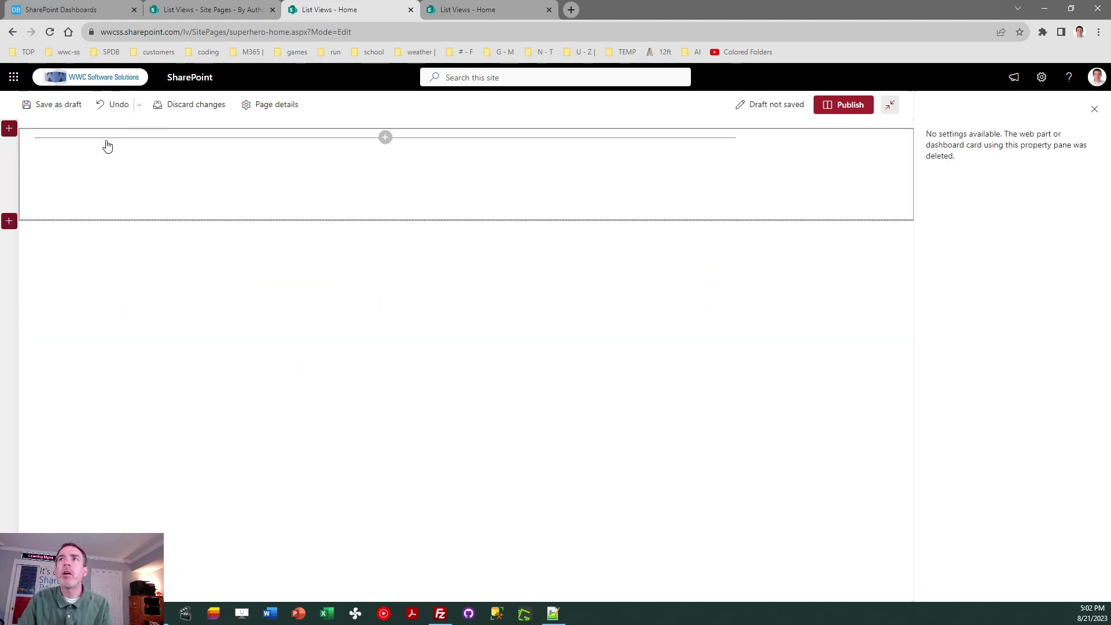
left_click(385, 137)
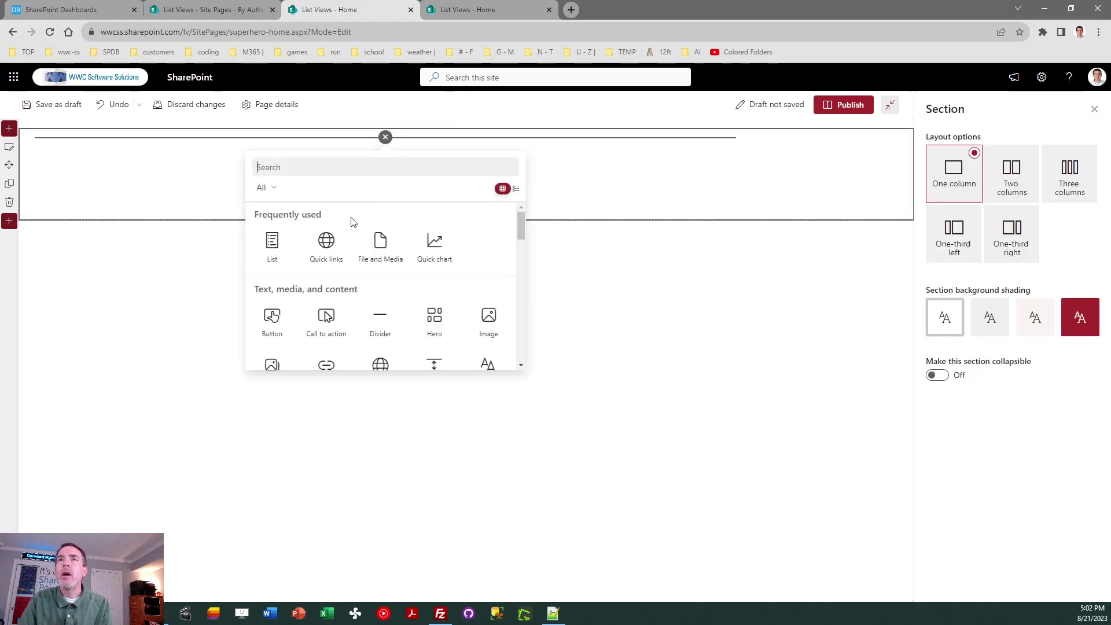
left_click(273, 242)
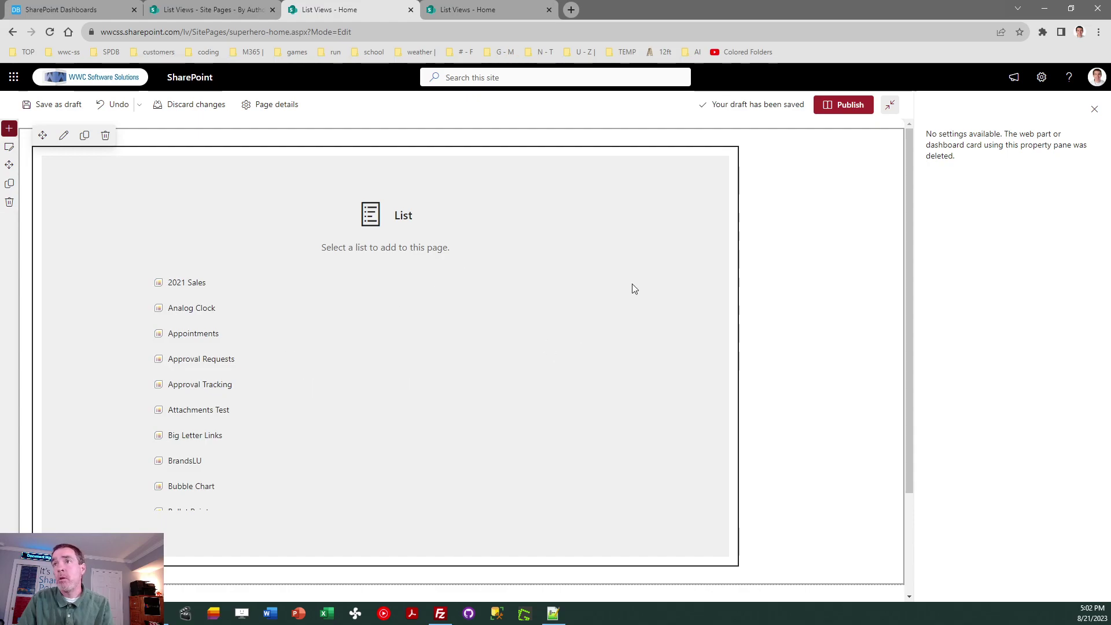
left_click_drag(624, 286, 632, 445)
left_click_drag(629, 407, 620, 384)
left_click(280, 431)
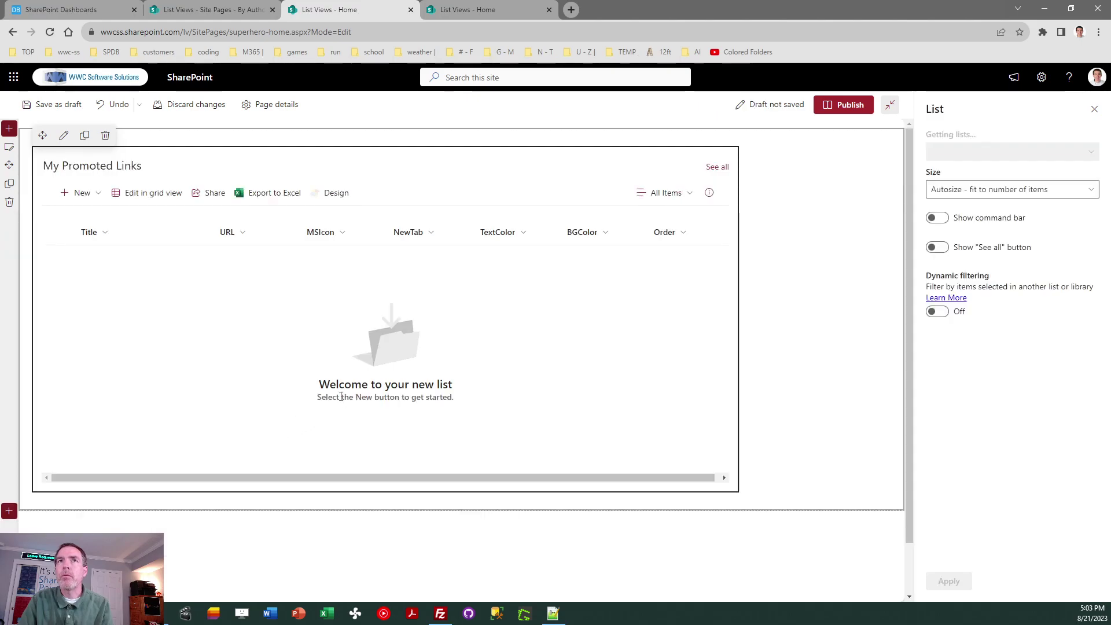
left_click(104, 135)
left_click(385, 138)
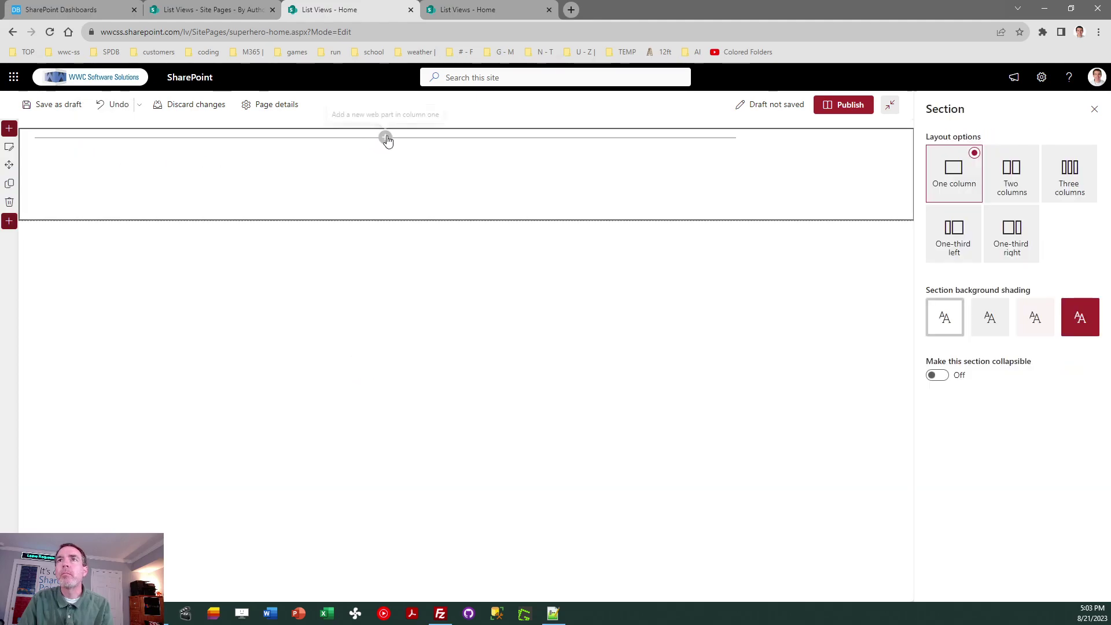
left_click(333, 247)
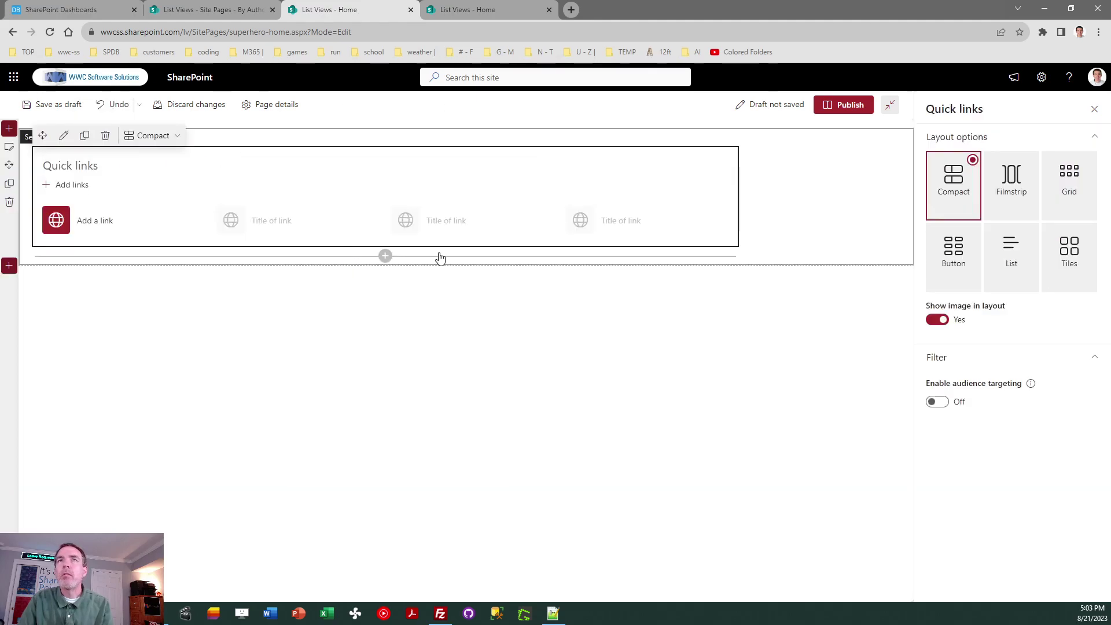
left_click(105, 135)
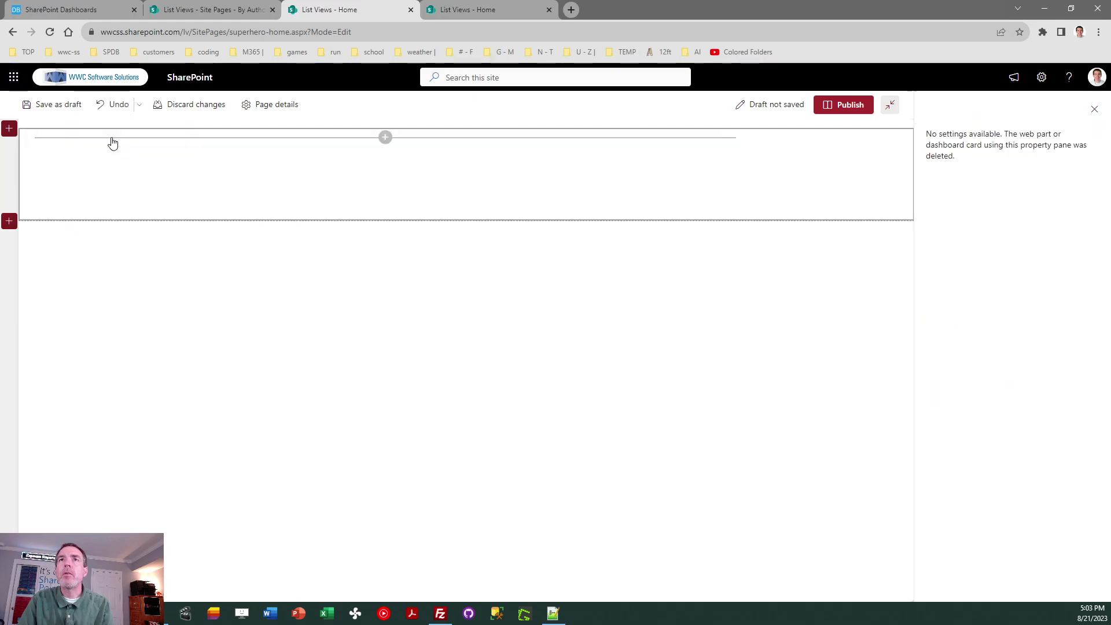
Add a List web part to the page's empty section and choose Superhero as its source list.
left_click(385, 139)
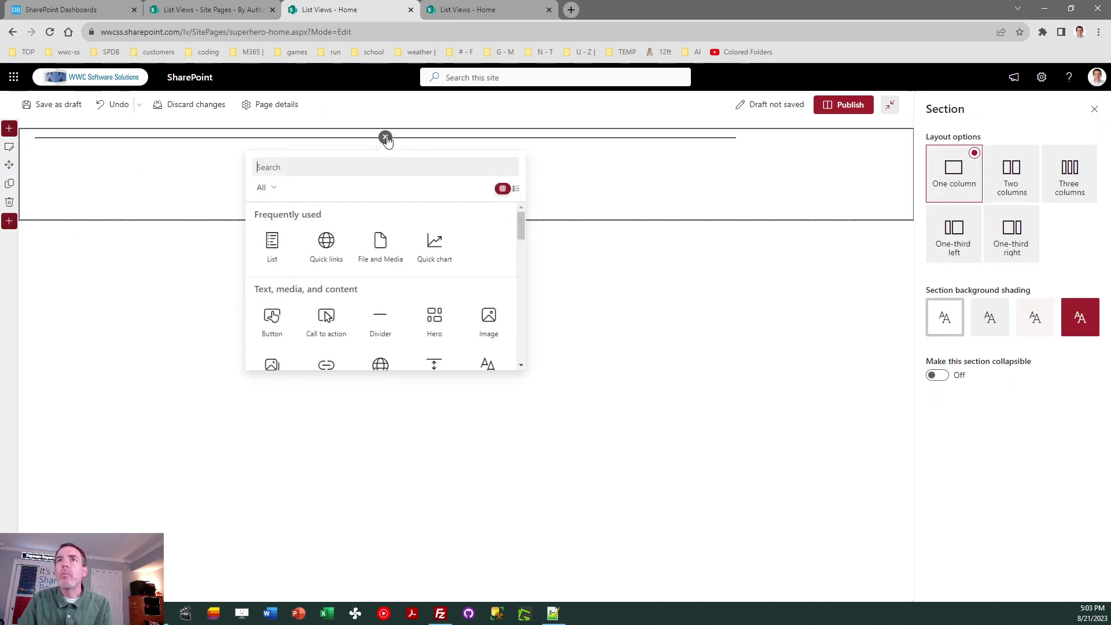
left_click(270, 246)
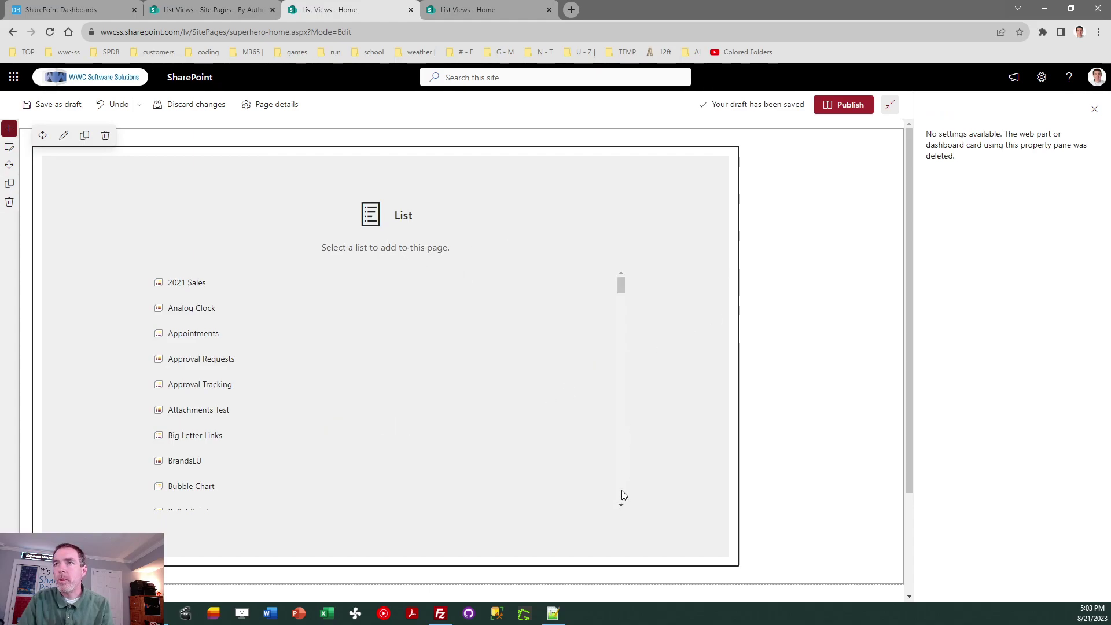
scroll(621, 491, "down", 15)
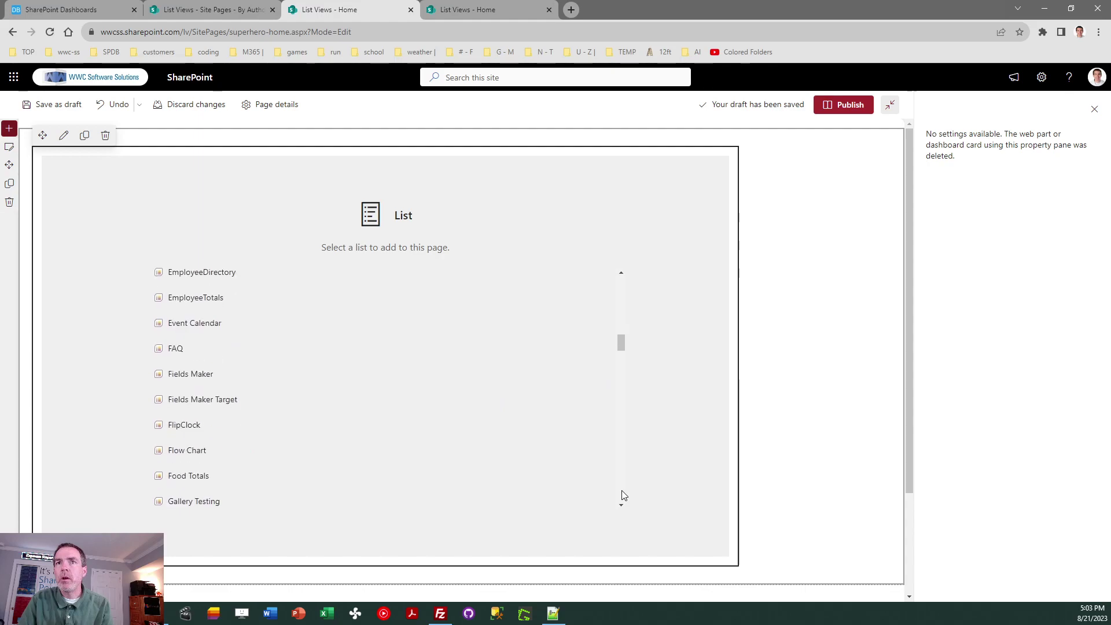
scroll(621, 490, "down", 15)
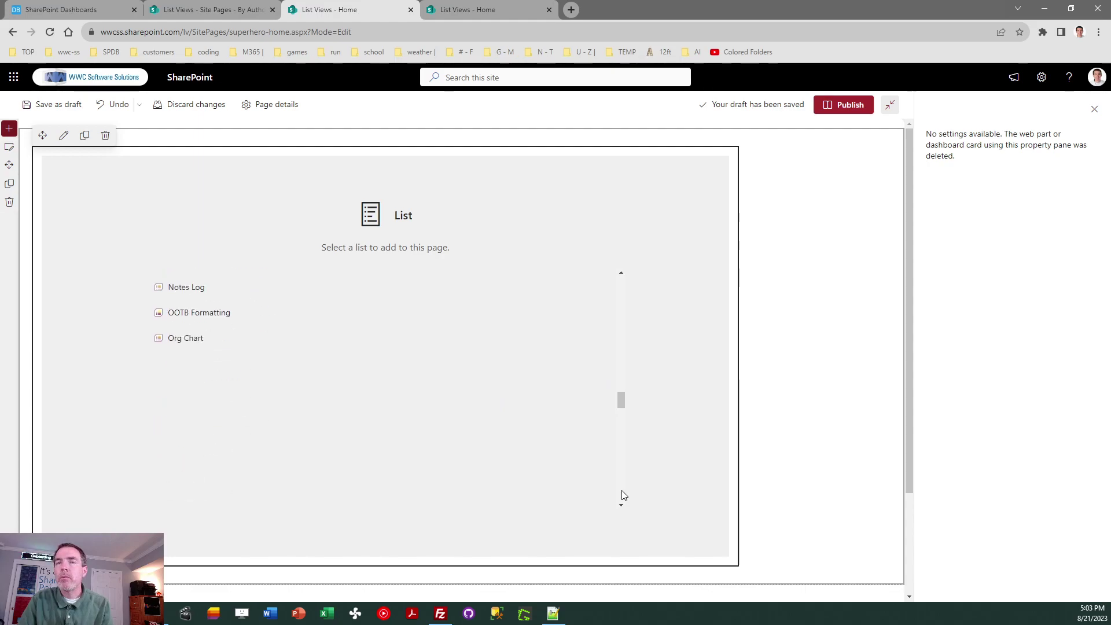
scroll(621, 491, "down", 5)
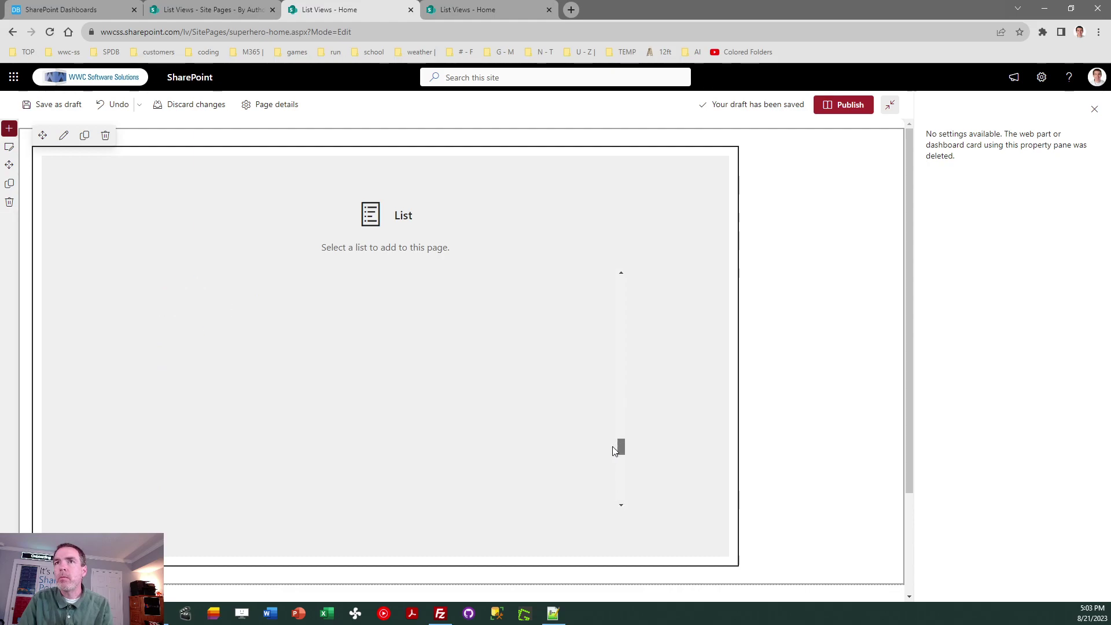
left_click_drag(614, 451, 610, 398)
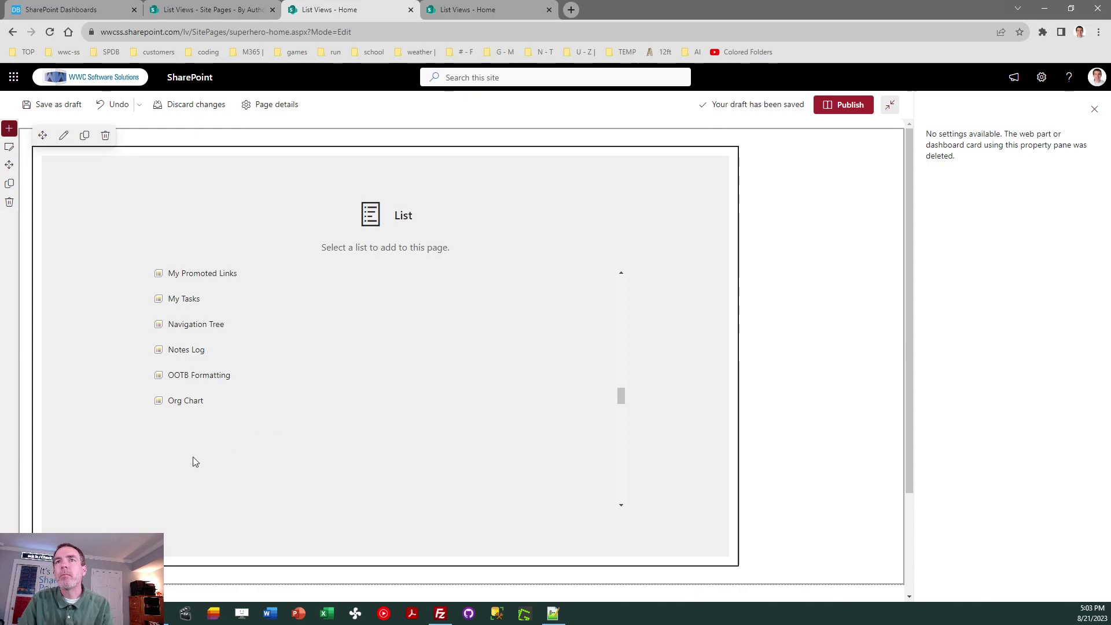
left_click(528, 422)
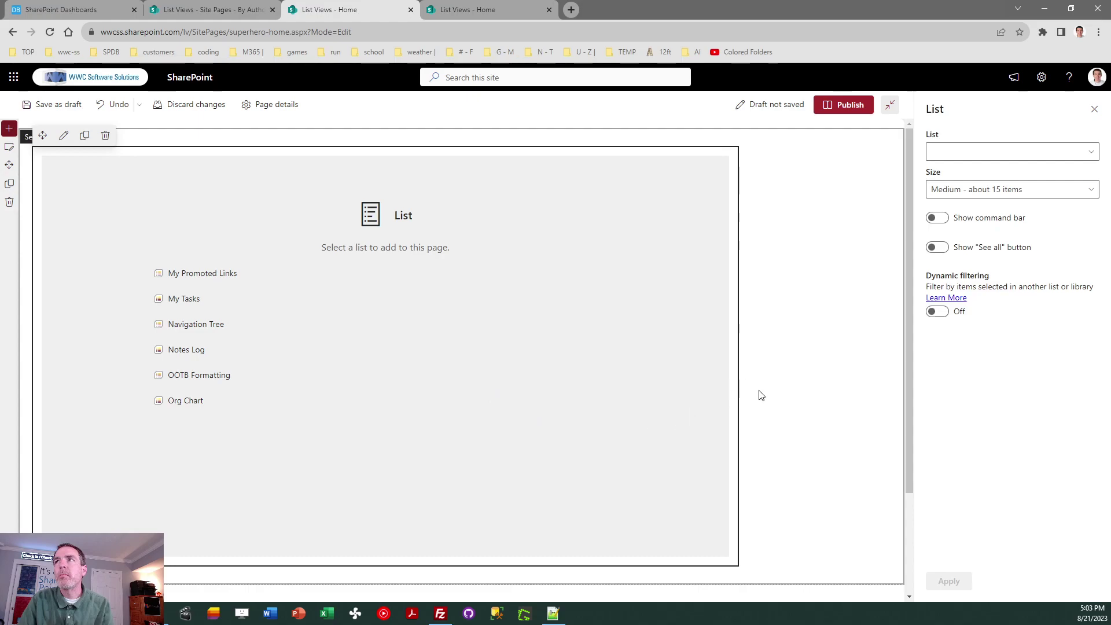
left_click(1093, 152)
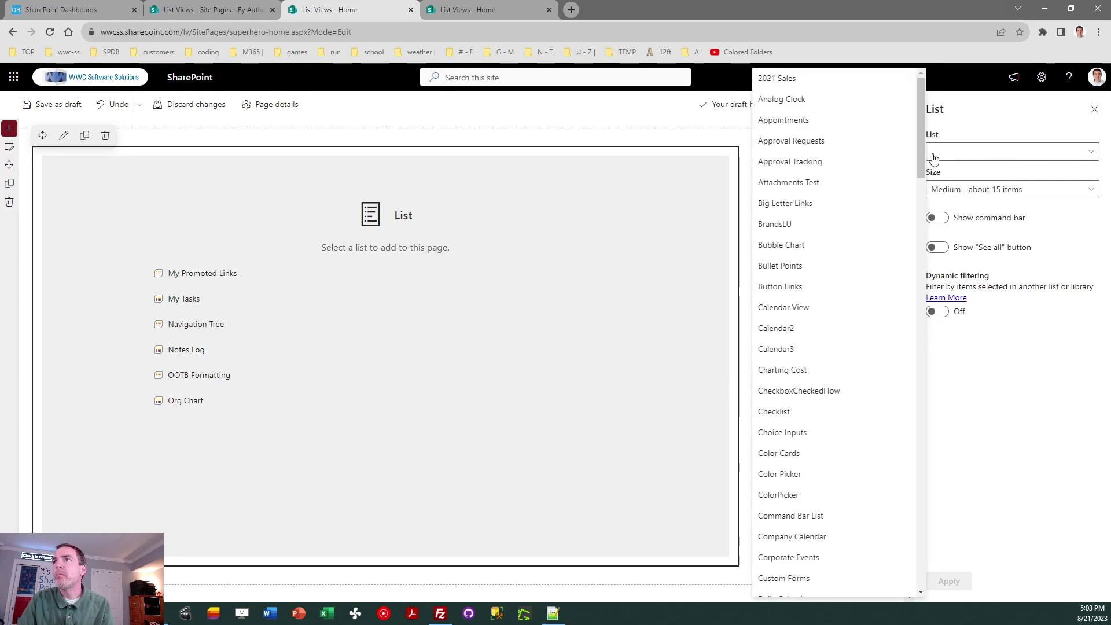
left_click_drag(917, 150, 932, 455)
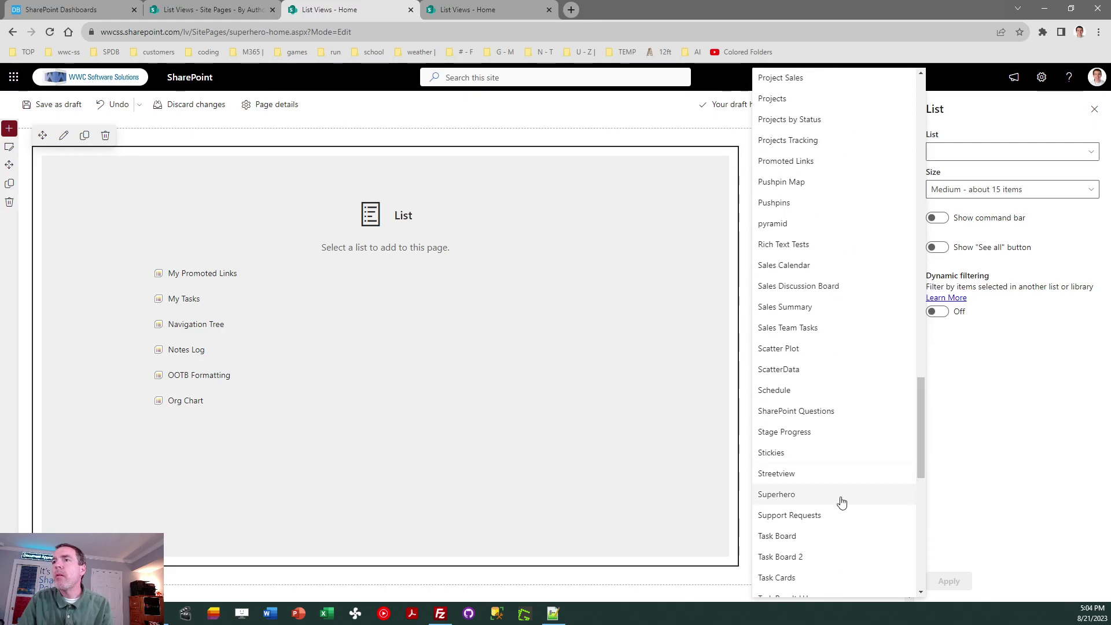
left_click(797, 498)
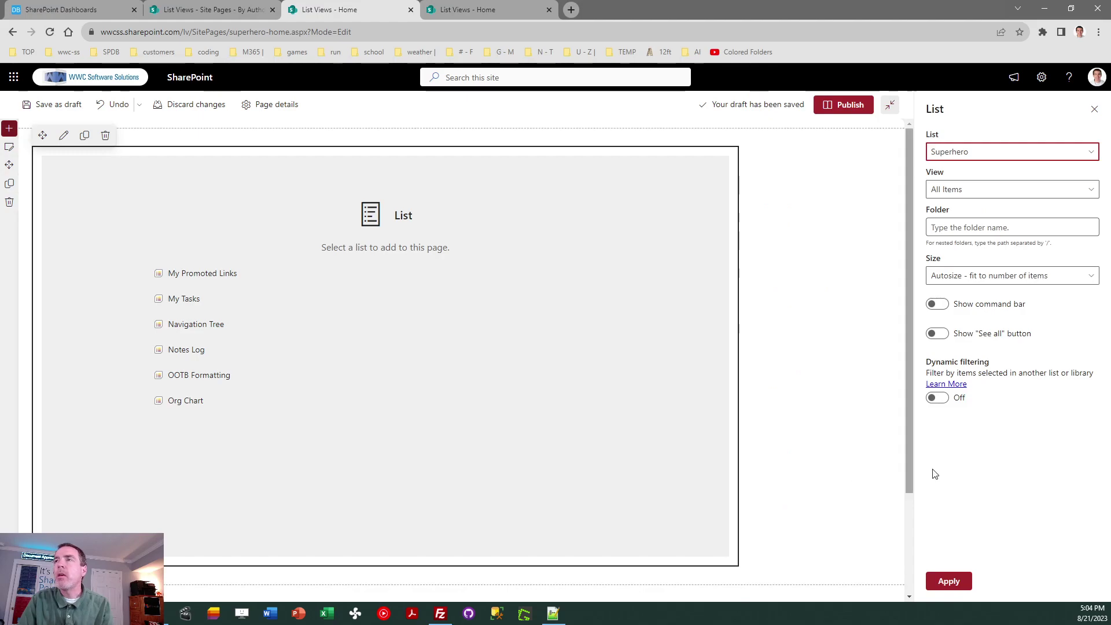
Show the list's Superhero view in the web part, with the command bar and "See all" button hidden.
left_click(1083, 191)
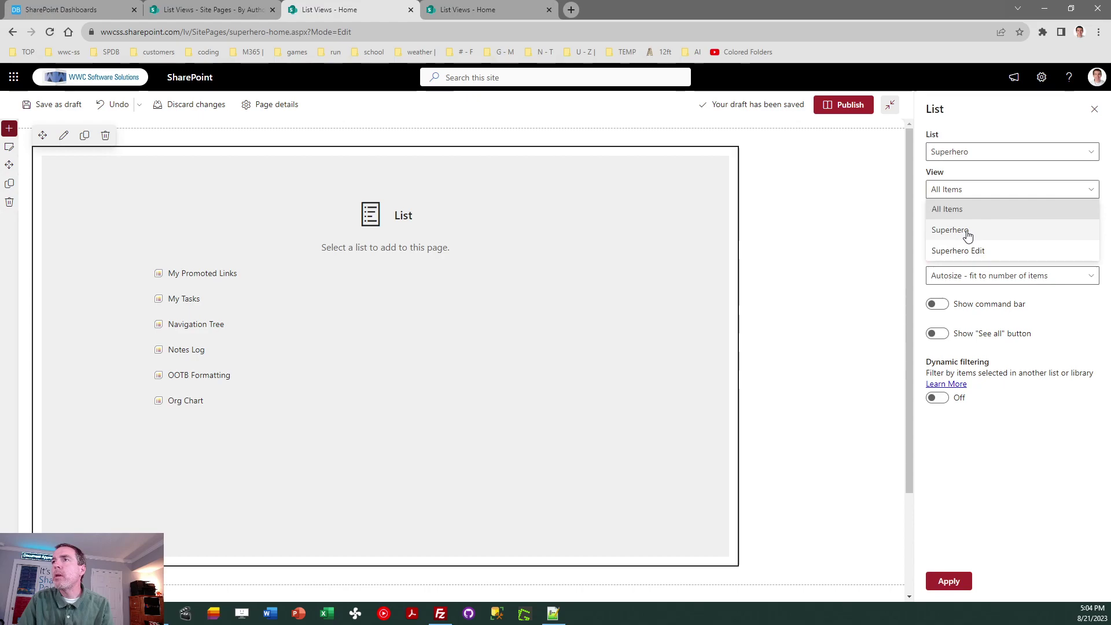
left_click(969, 233)
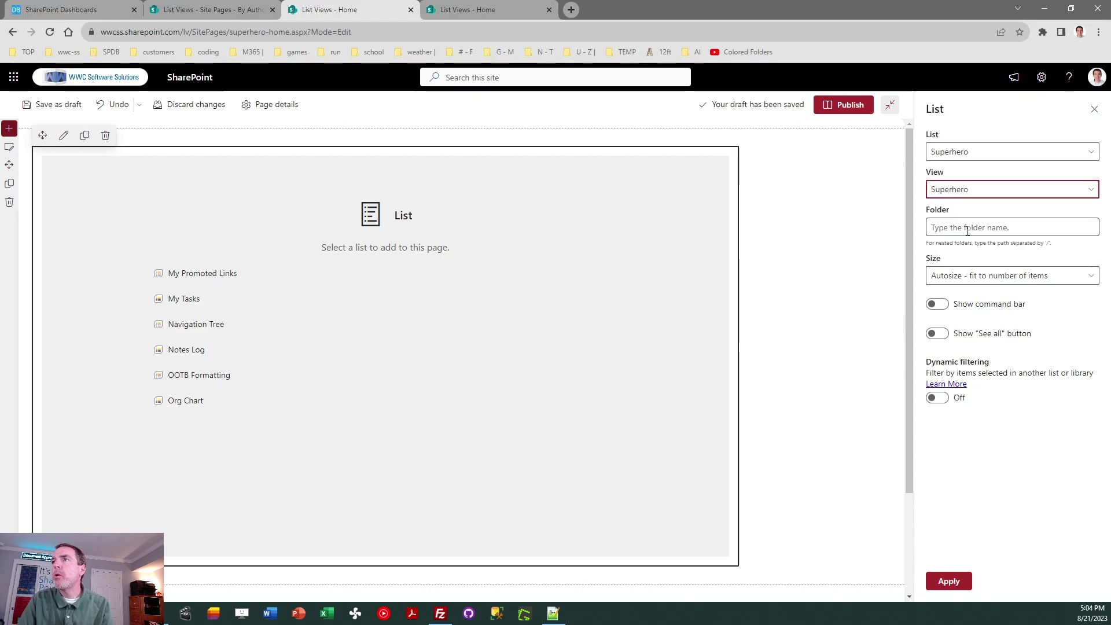
left_click(937, 304)
left_click(938, 334)
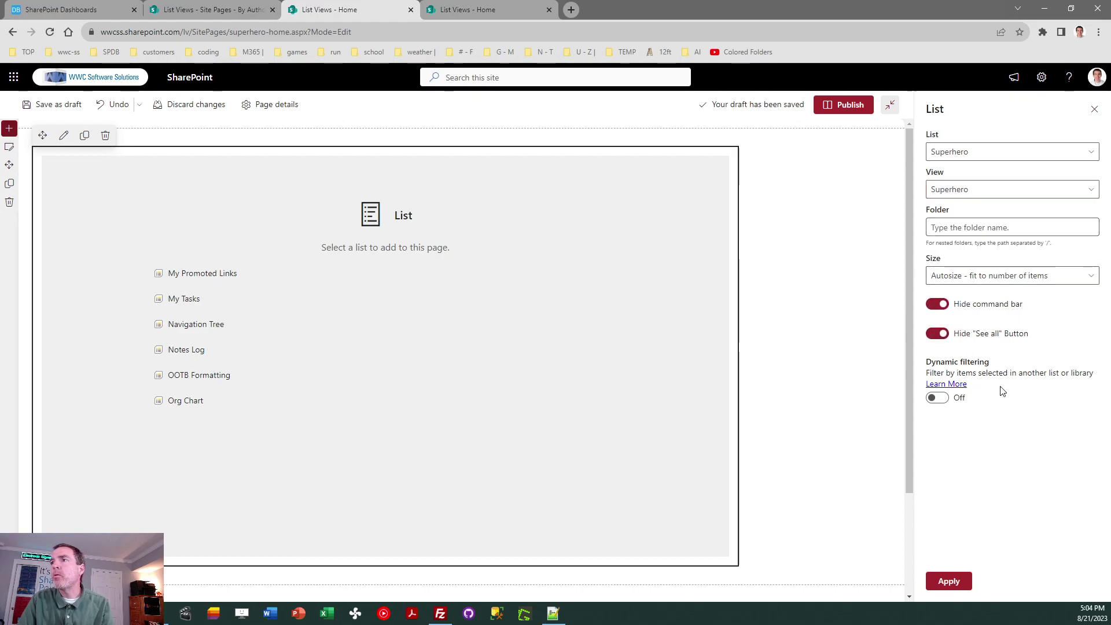
left_click(949, 580)
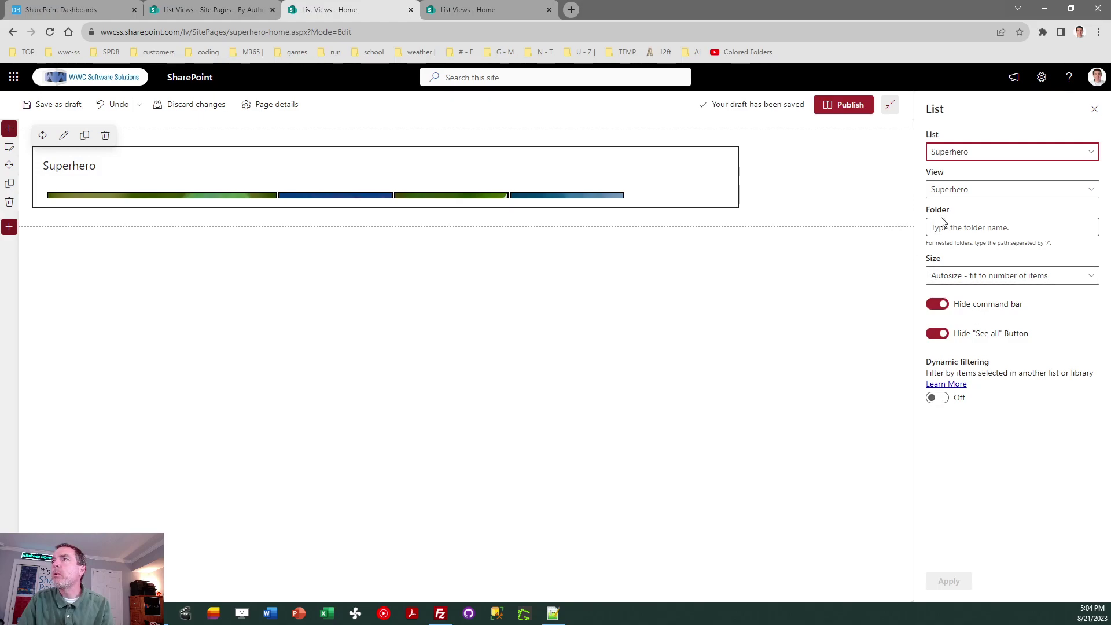
Set the Superhero list web part's size to Large - about 30 items.
left_click(1029, 277)
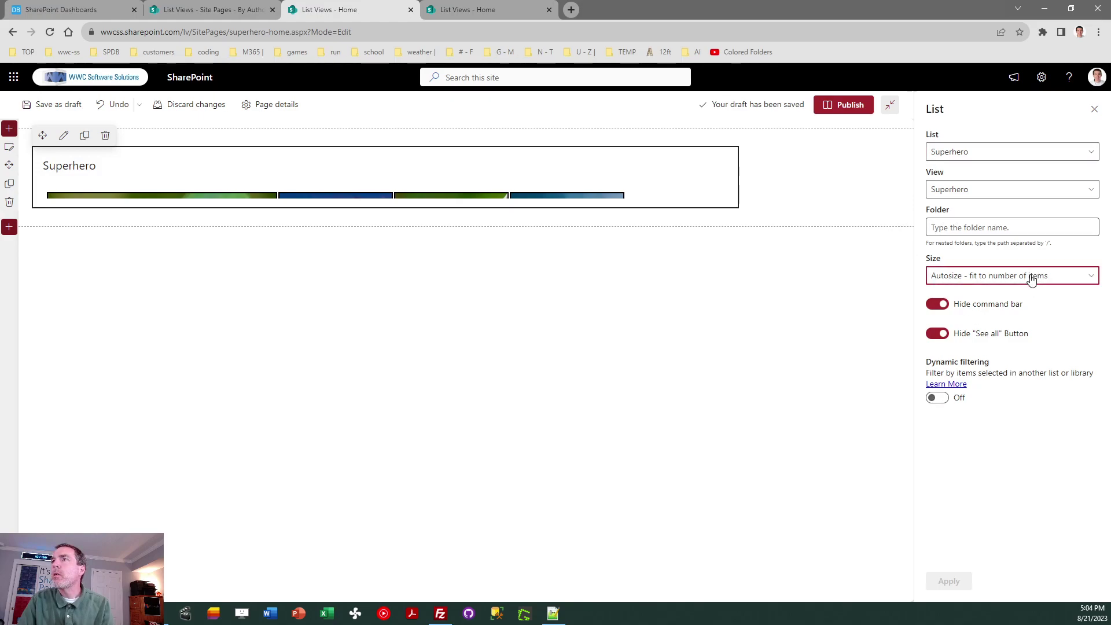
left_click(1026, 359)
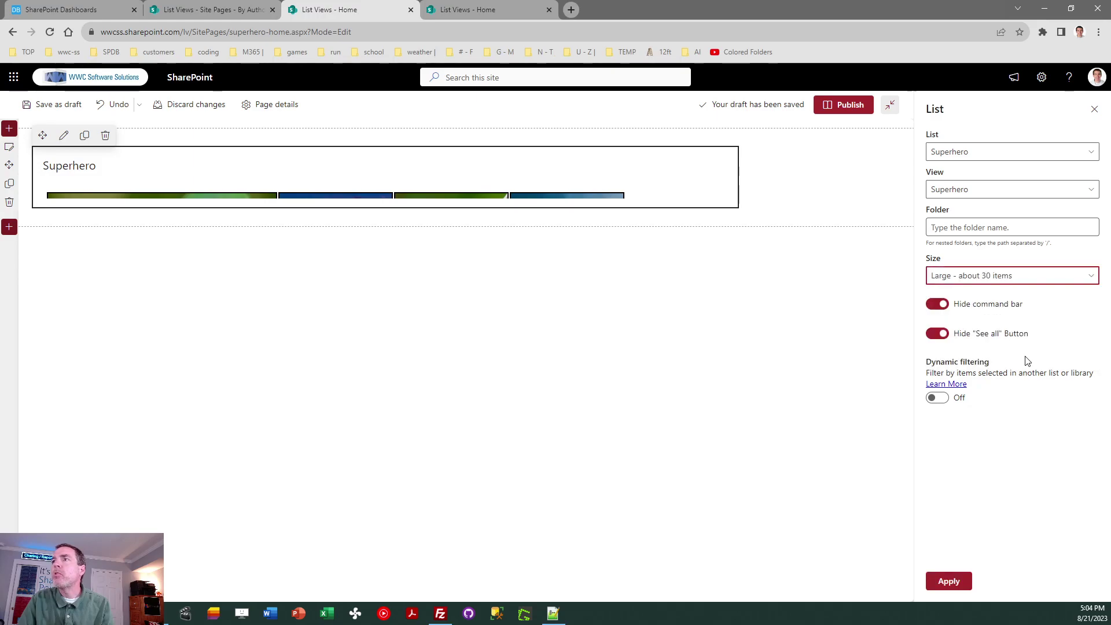
left_click(953, 579)
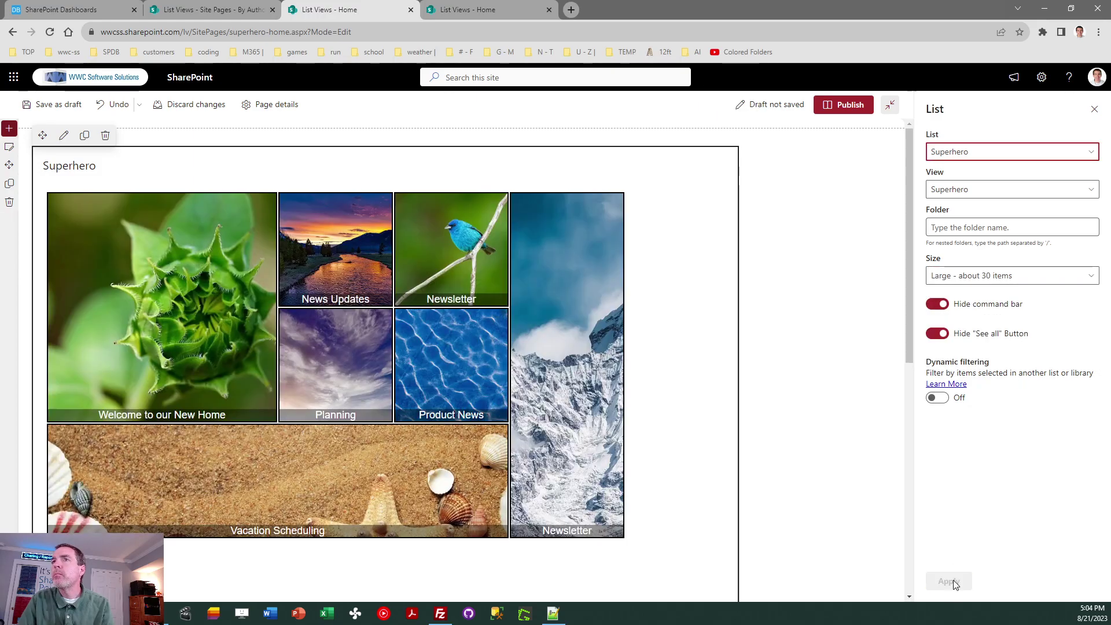
Publish the superhero-home page and dismiss the suggestions for helping others find it.
left_click(1094, 109)
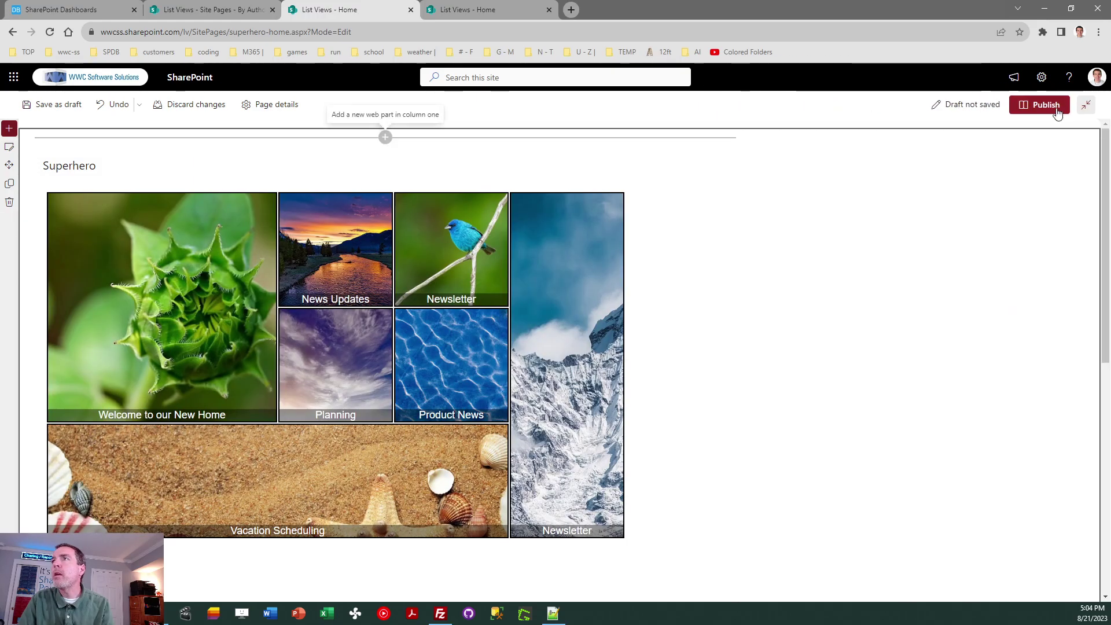
left_click(1051, 103)
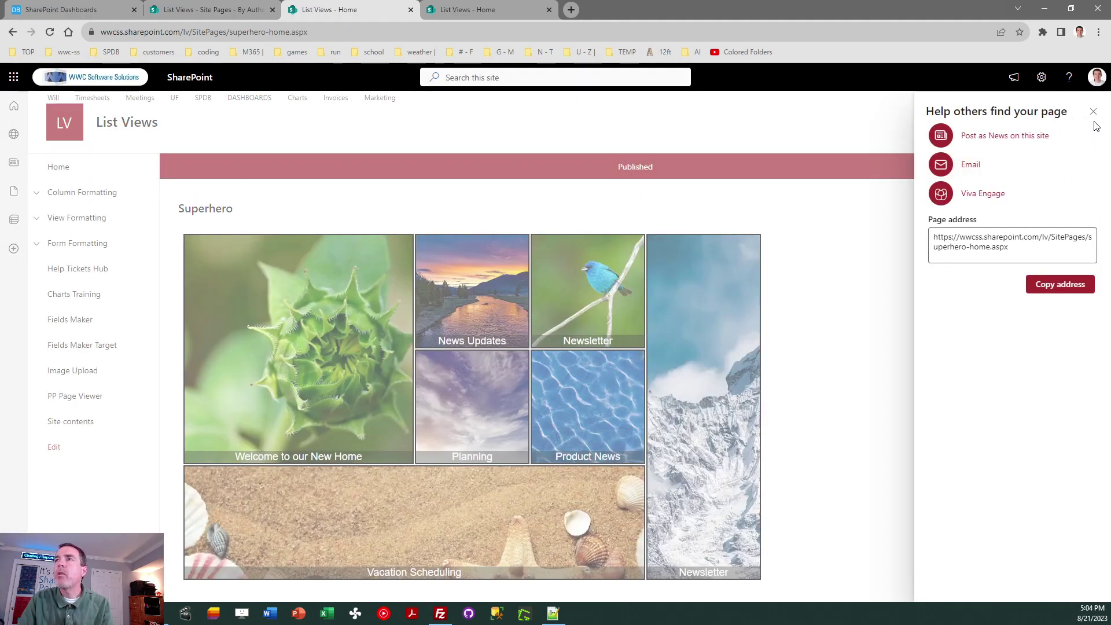
left_click(1092, 109)
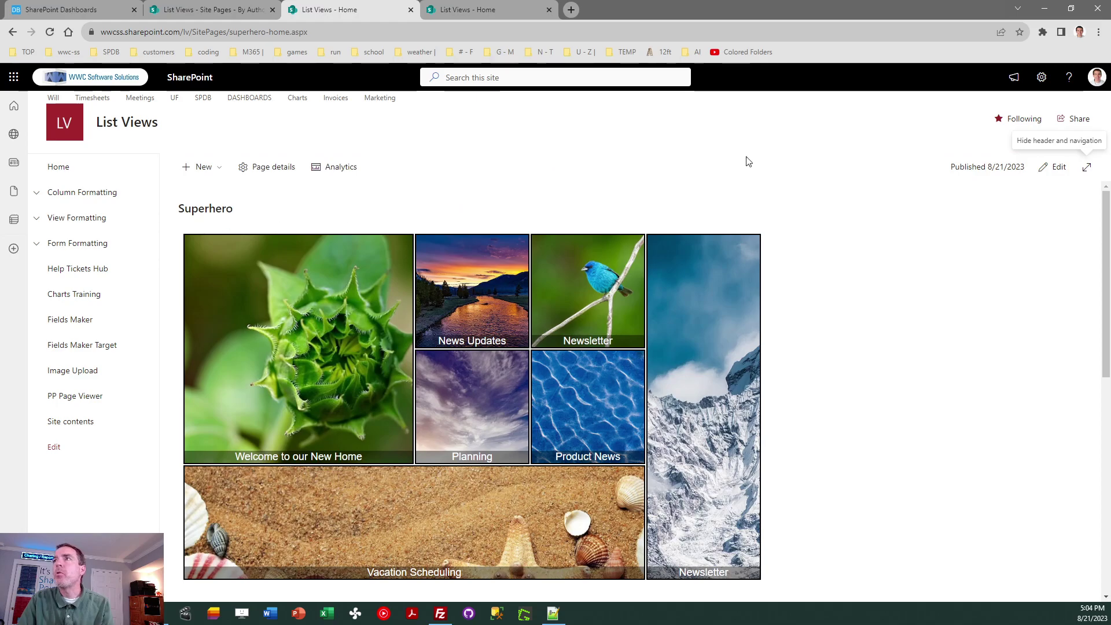
Edit the published page to clear the Superhero title above the list web part, and republish the page.
left_click(1055, 167)
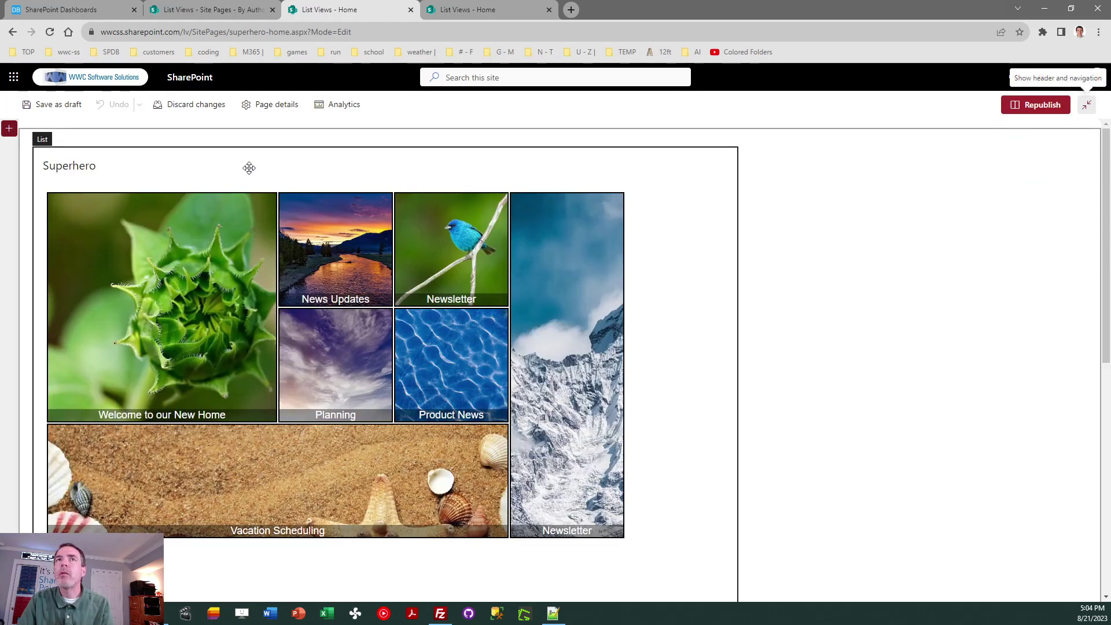
left_click(93, 169)
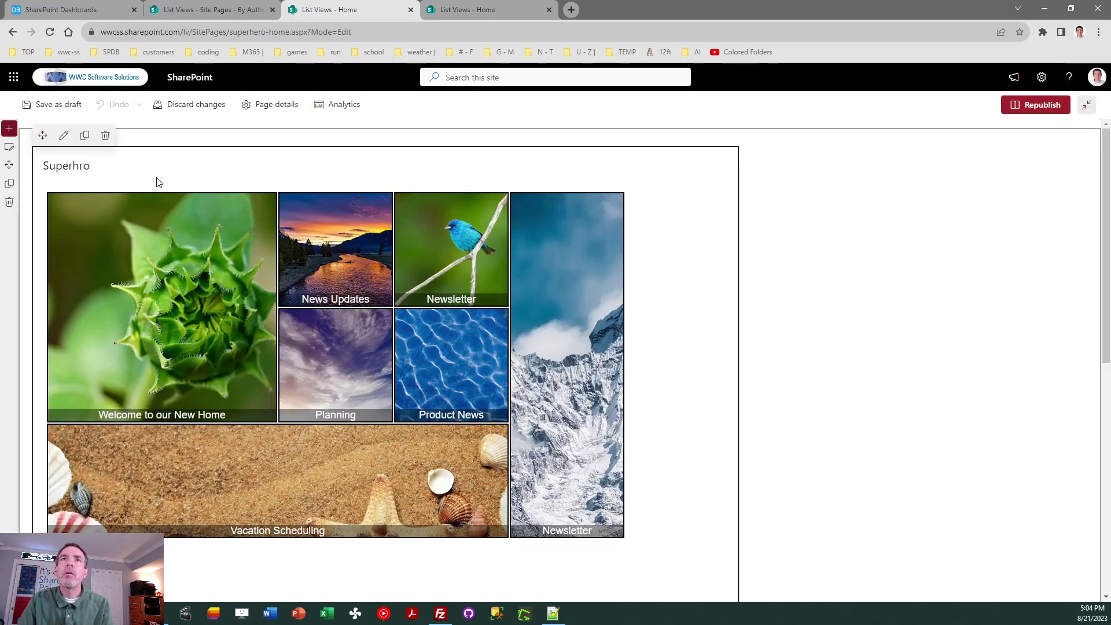
key("BackSpace")
key("BackSpace")
key("BackSpace")
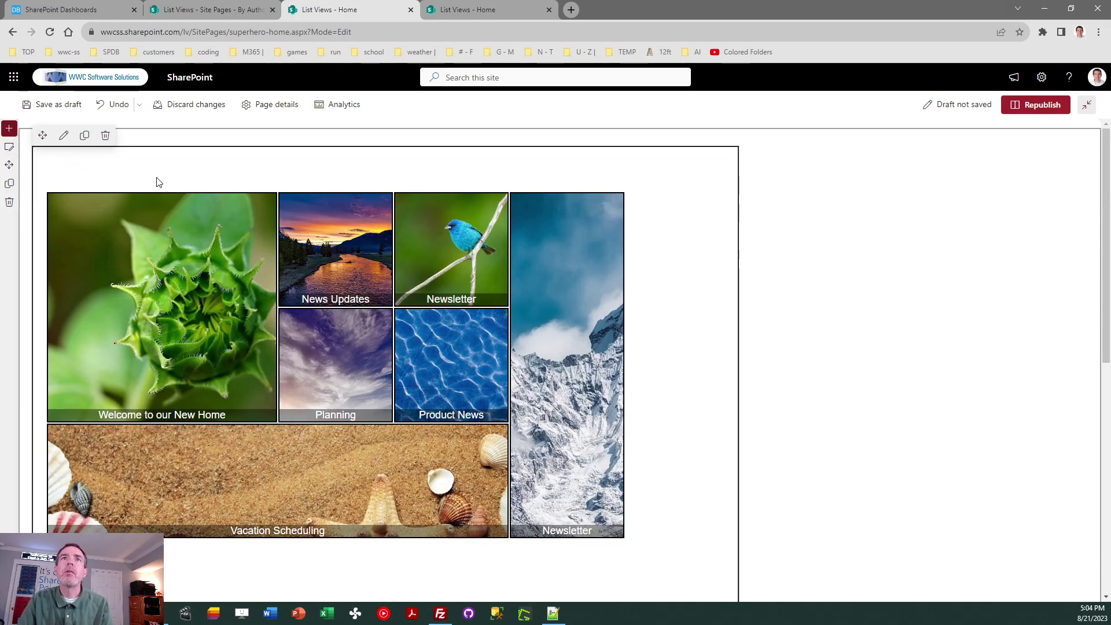
left_click(1041, 105)
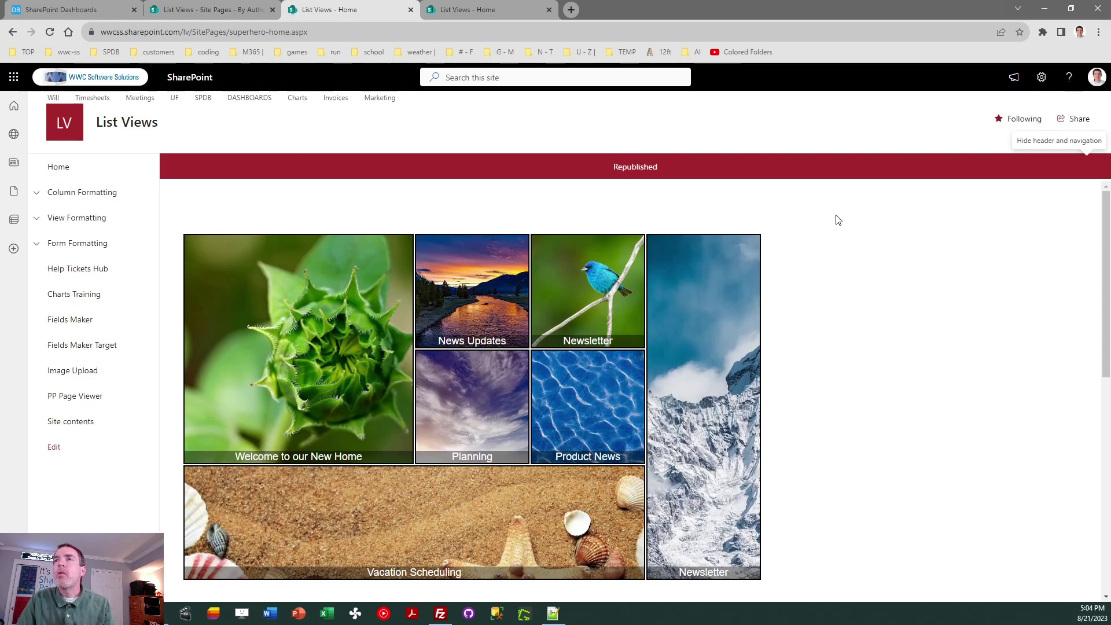